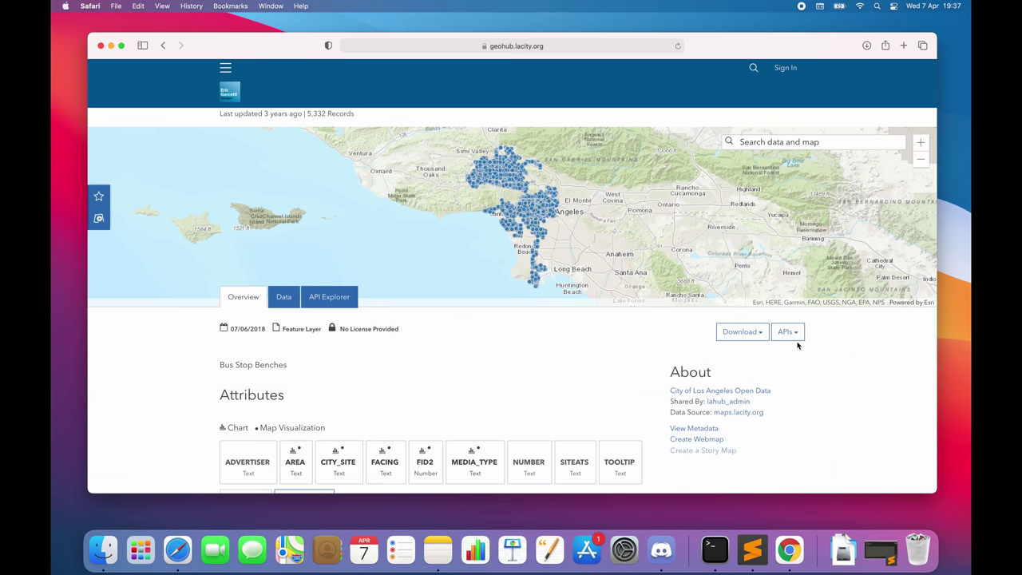
# Copy the Bus Stop Benches GeoJSON API address from LA GeoHub.
pyautogui.click(794, 335)
pyautogui.click(753, 420)
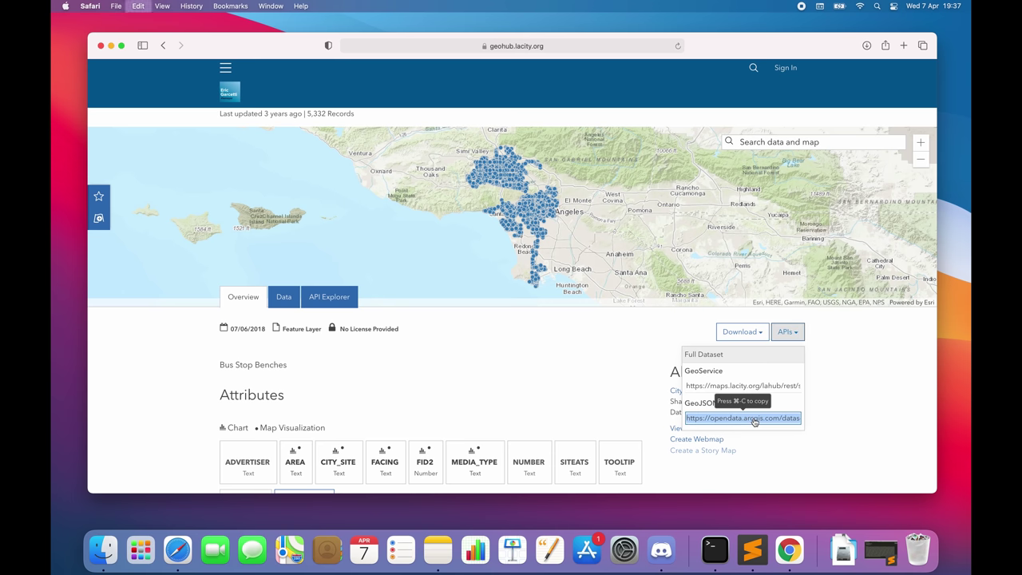
pyautogui.click(847, 406)
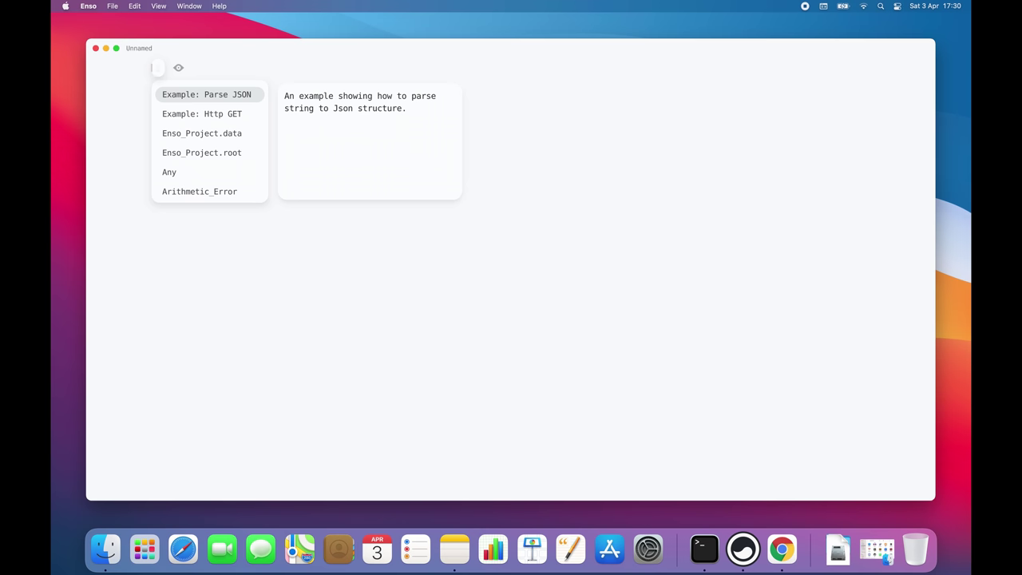
# Create an Http.fetch node using the pasted Bus Stop Benches GeoJSON URL as a quoted string.
pyautogui.write('http')
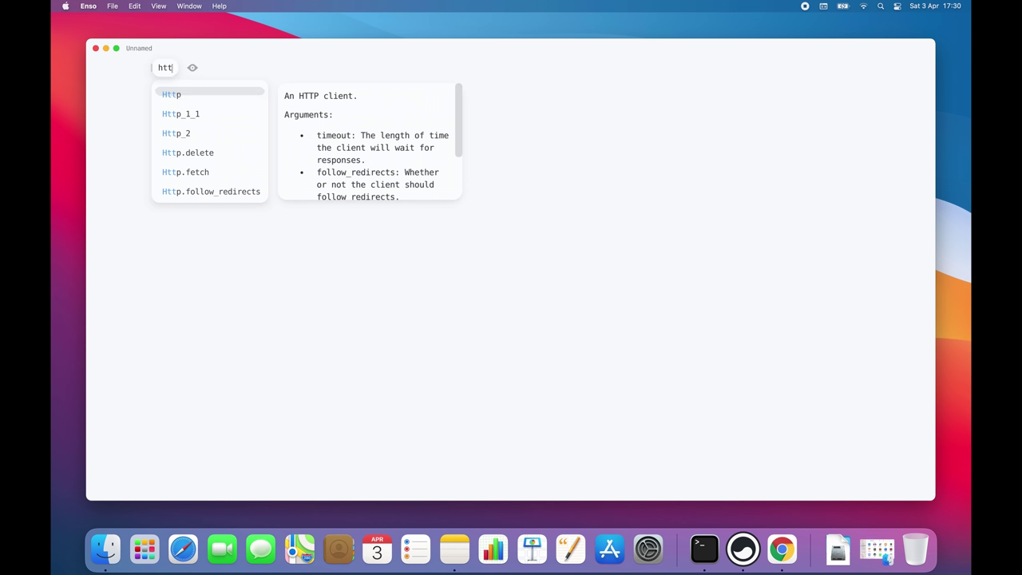
pyautogui.press('Down')
pyautogui.press('Down')
pyautogui.press('Down')
pyautogui.press('Down')
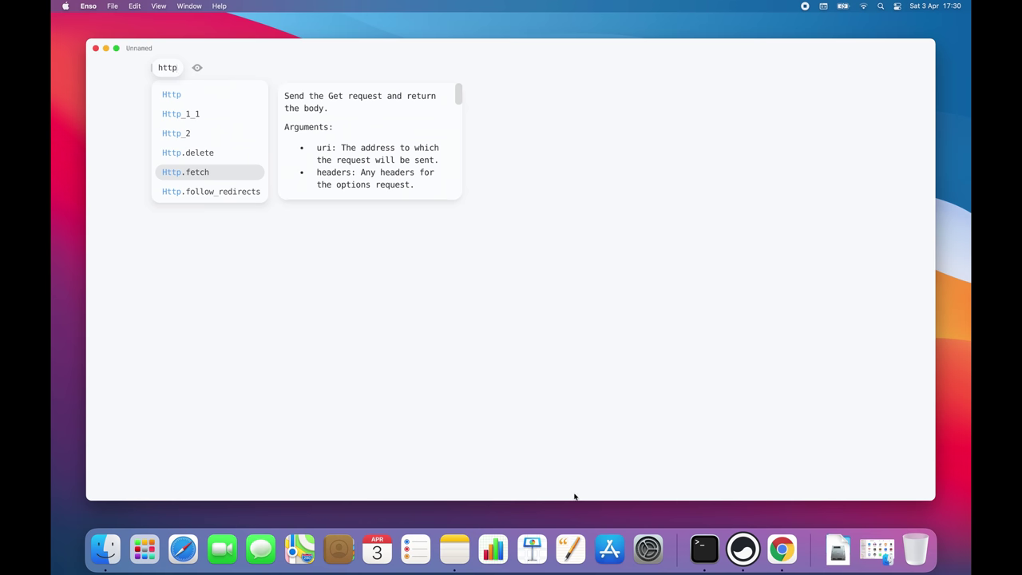
pyautogui.press('Tab')
pyautogui.write('"')
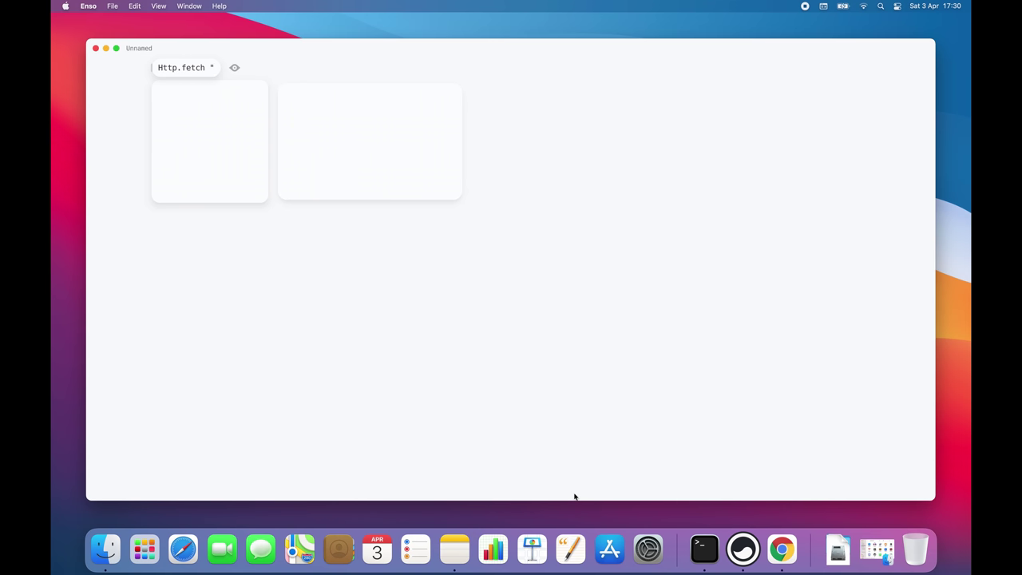
pyautogui.write('https://opendata.arcgis.com/datasets/0f77c86999a440178f2be3650d00f7f6_2.geojson')
pyautogui.write('"')
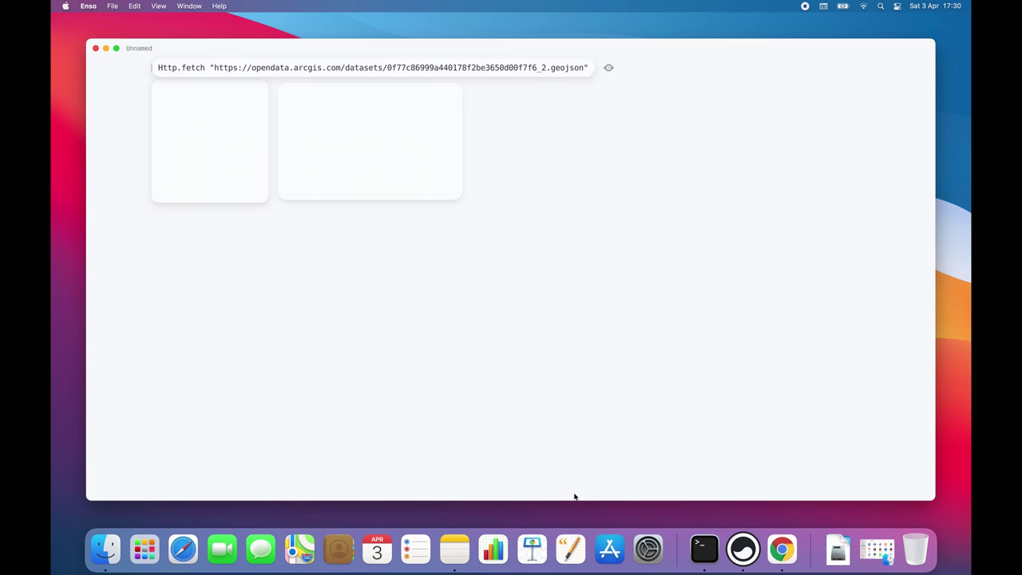
pyautogui.press('Return')
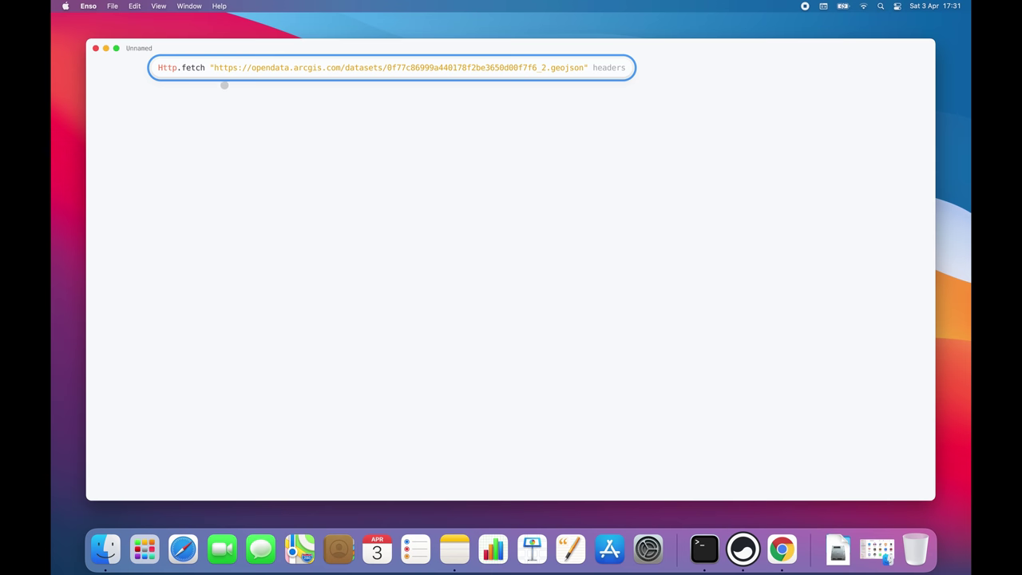
# Add a Body.to_json node after the Http.fetch node.
pyautogui.moveTo(225, 83)
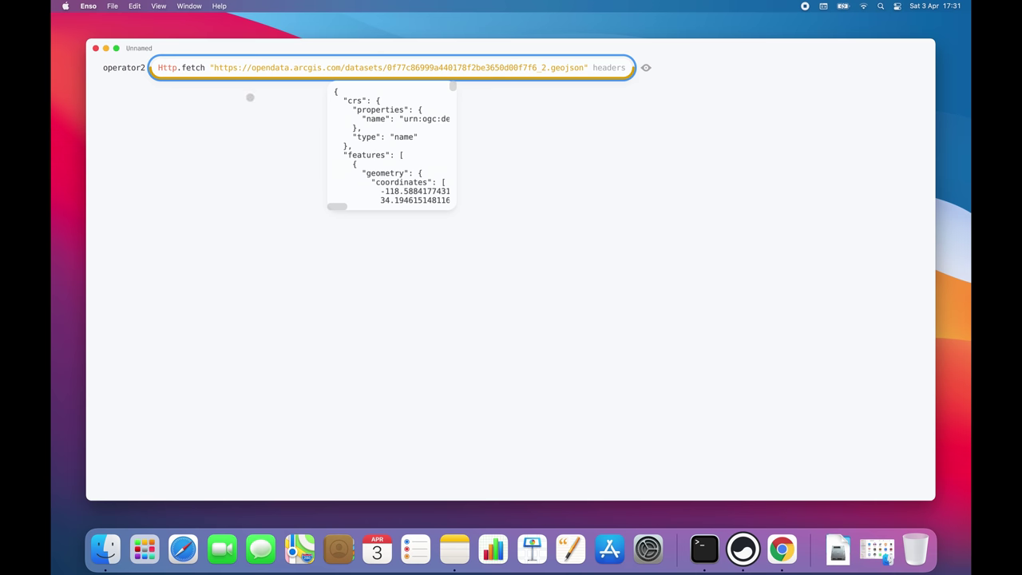
pyautogui.press('Tab')
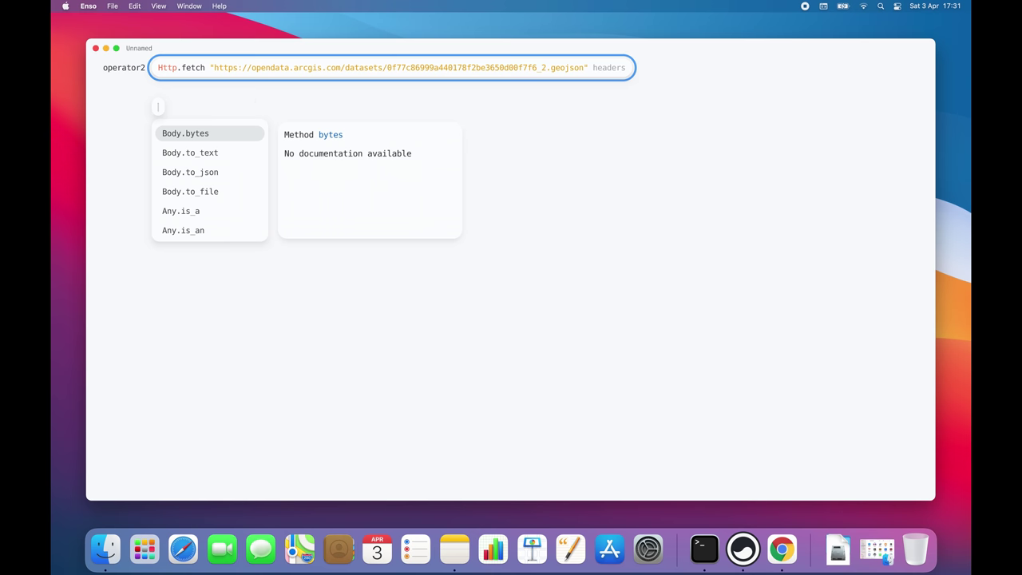
pyautogui.write('jso')
pyautogui.click(190, 152)
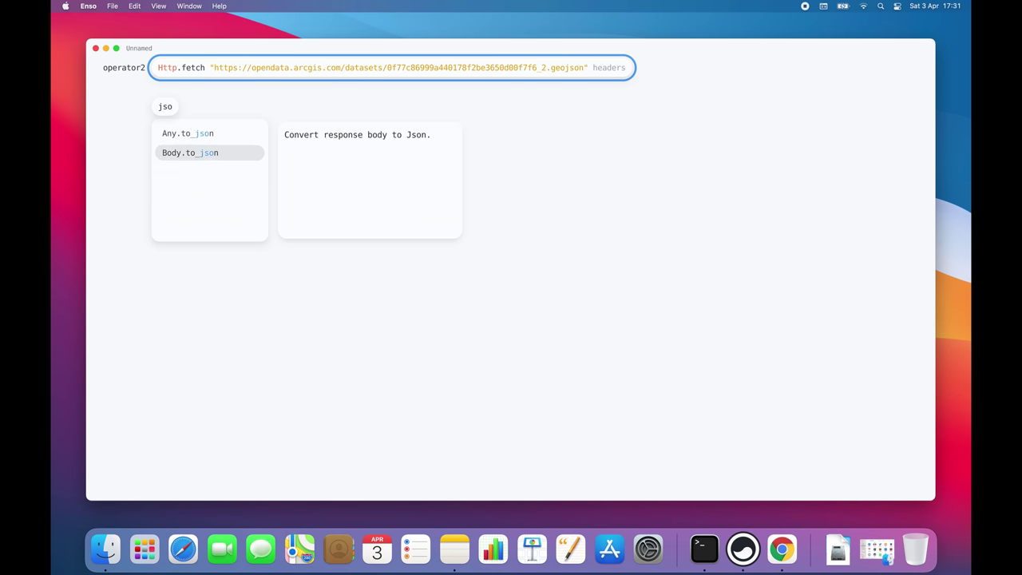
pyautogui.press('Tab')
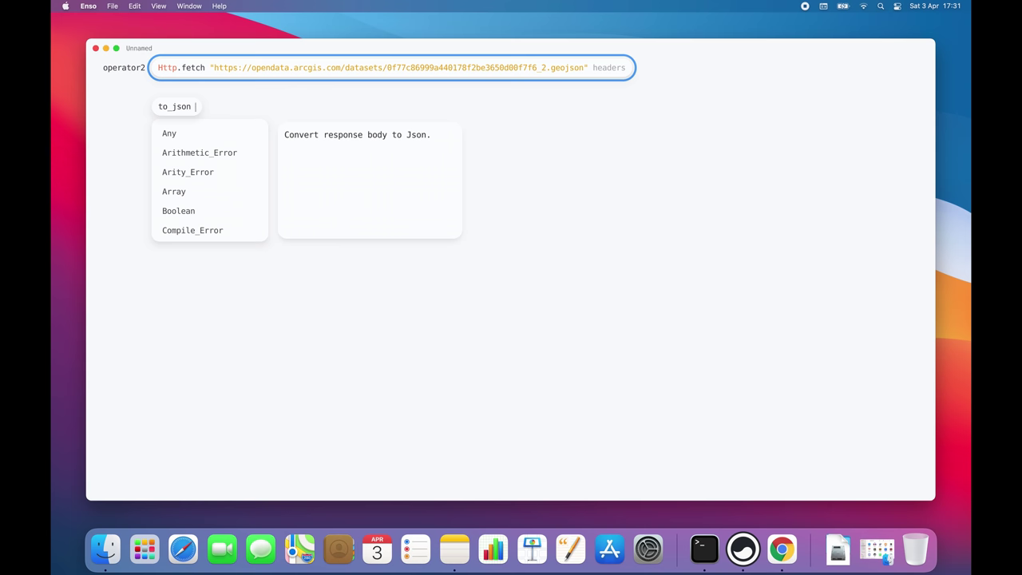
pyautogui.press('Return')
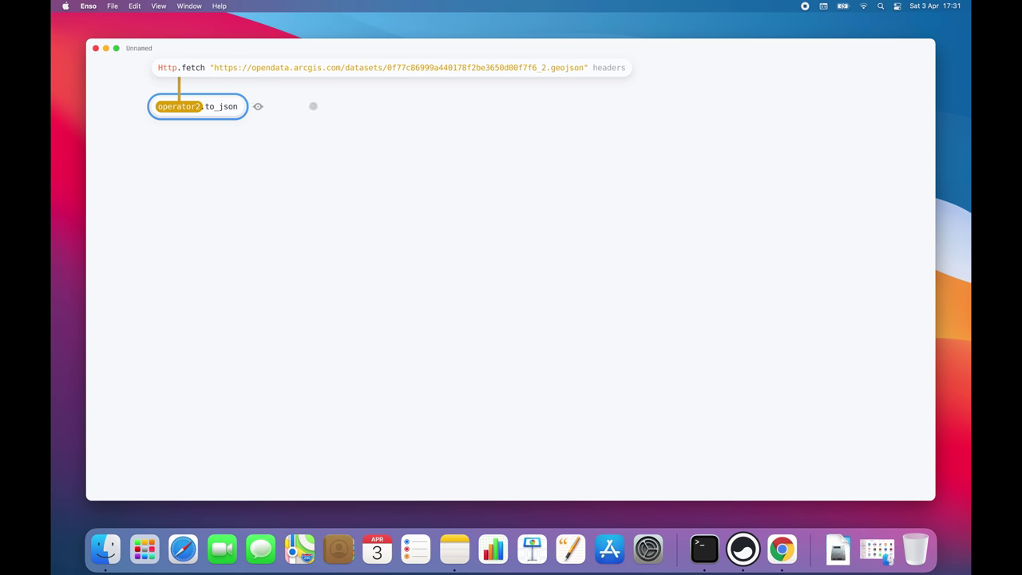
# Preview the parsed JSON output, scroll through the bench features, then hide the preview.
pyautogui.press('space')
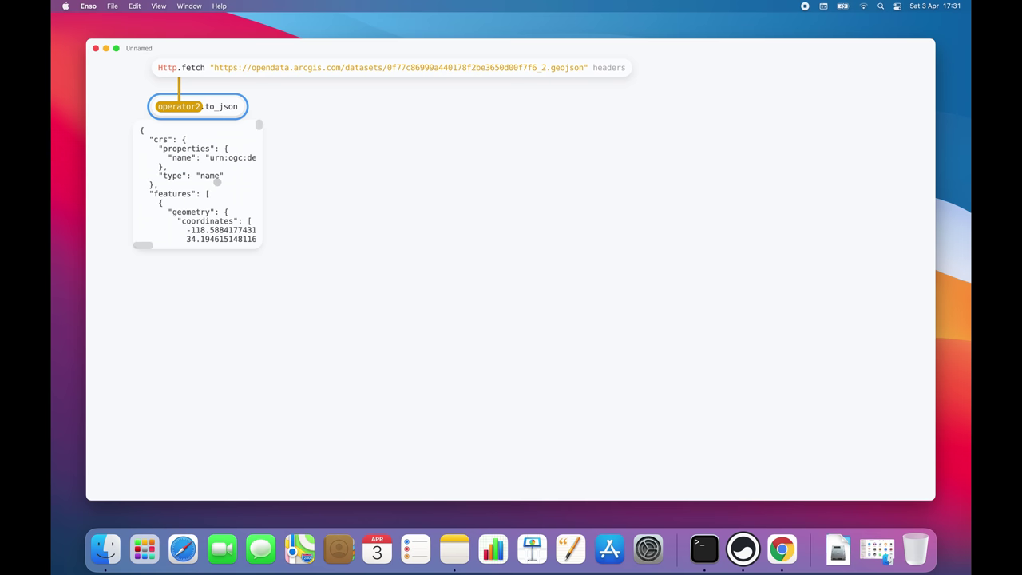
pyautogui.scroll(-5, 213, 182)
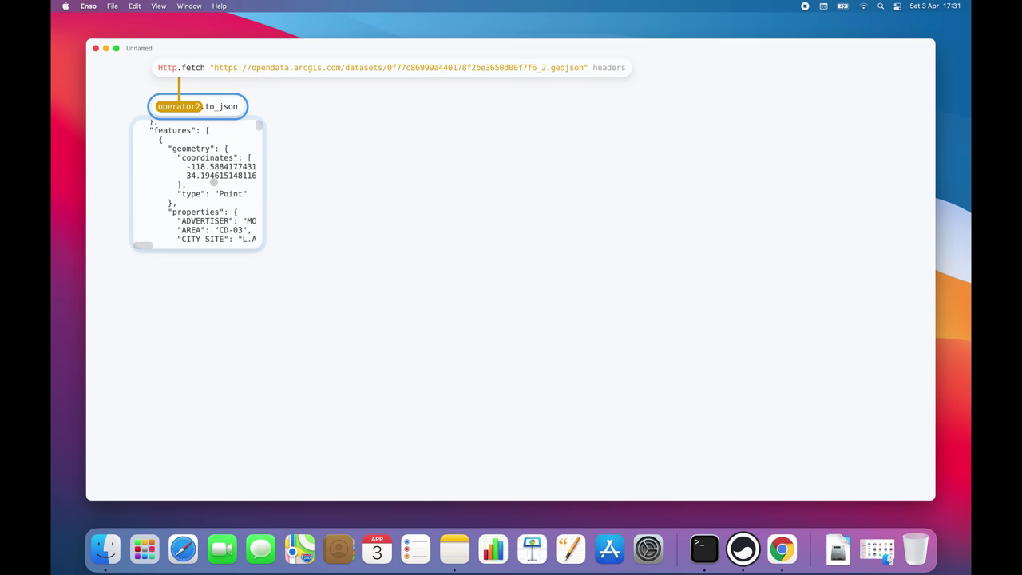
pyautogui.scroll(-5, 213, 182)
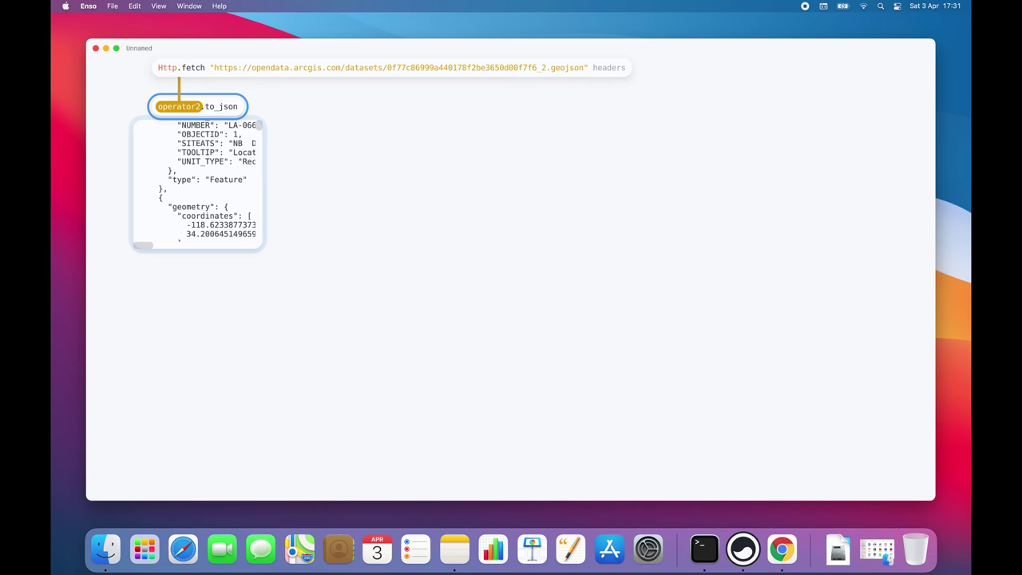
pyautogui.scroll(-6, 197, 182)
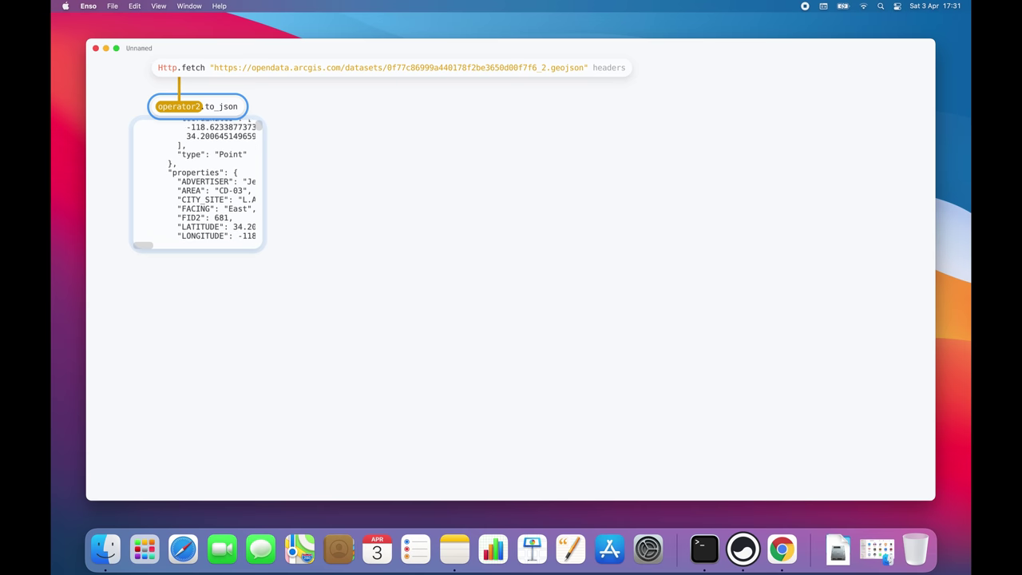
pyautogui.scroll(-4, 197, 182)
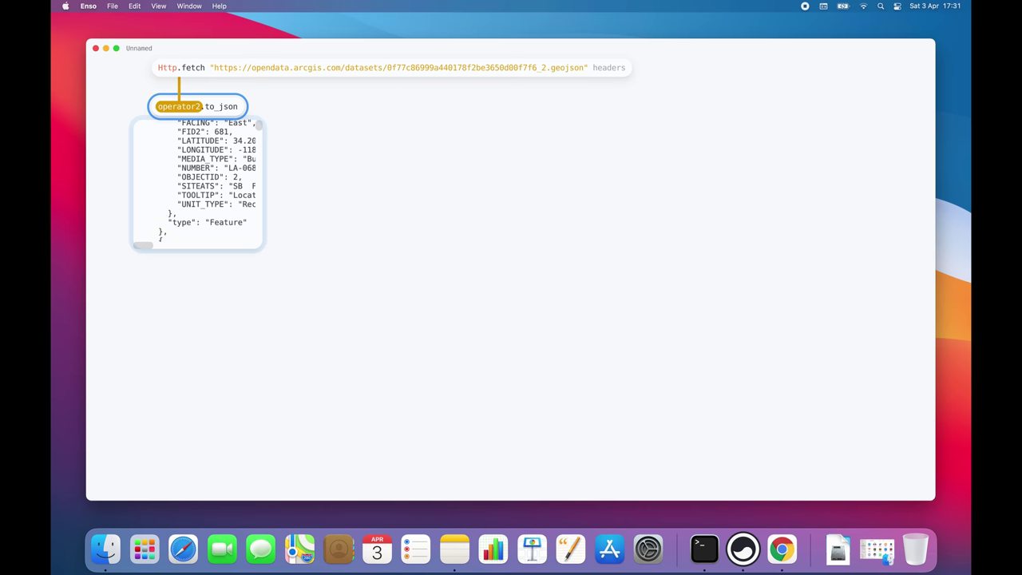
pyautogui.scroll(-2, 197, 182)
pyautogui.scroll(3, 197, 182)
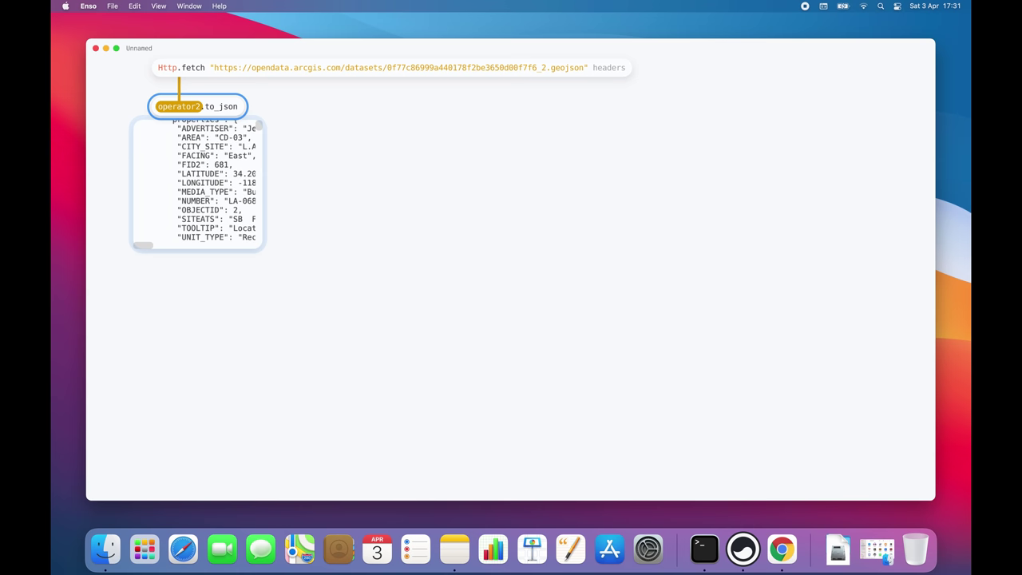
pyautogui.scroll(-5, 197, 182)
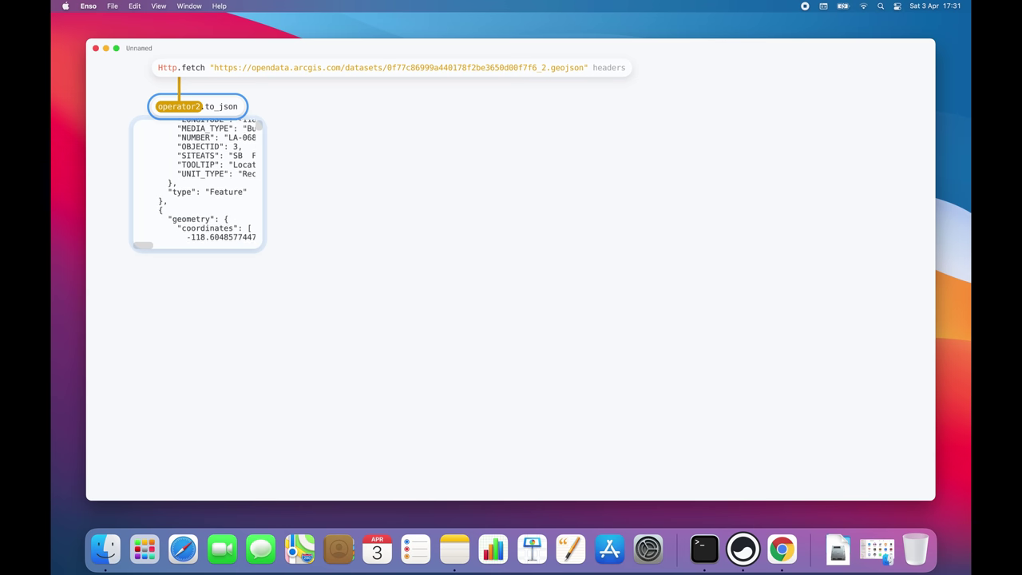
pyautogui.scroll(-5, 197, 184)
pyautogui.scroll(-3, 197, 184)
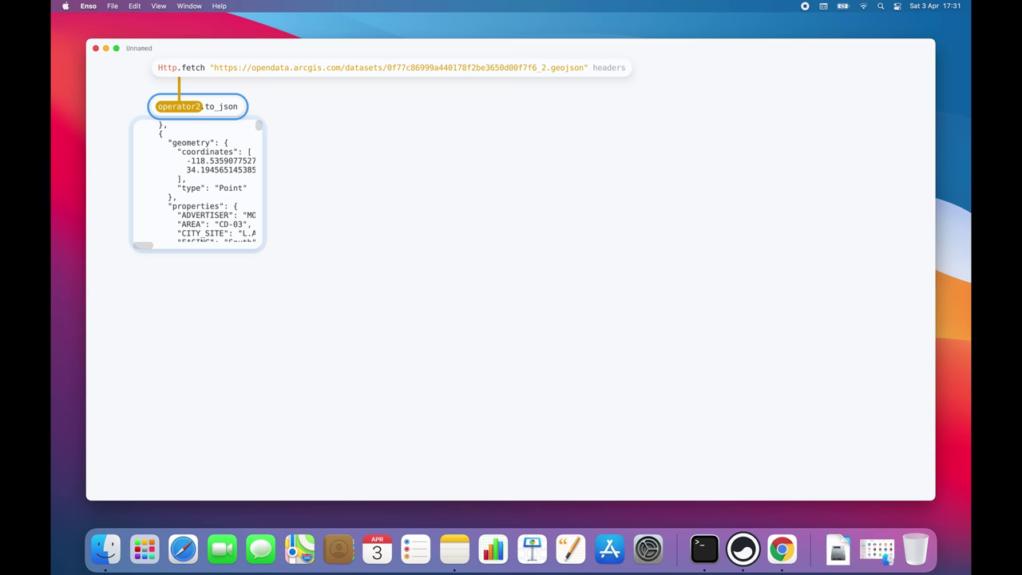
pyautogui.press('space')
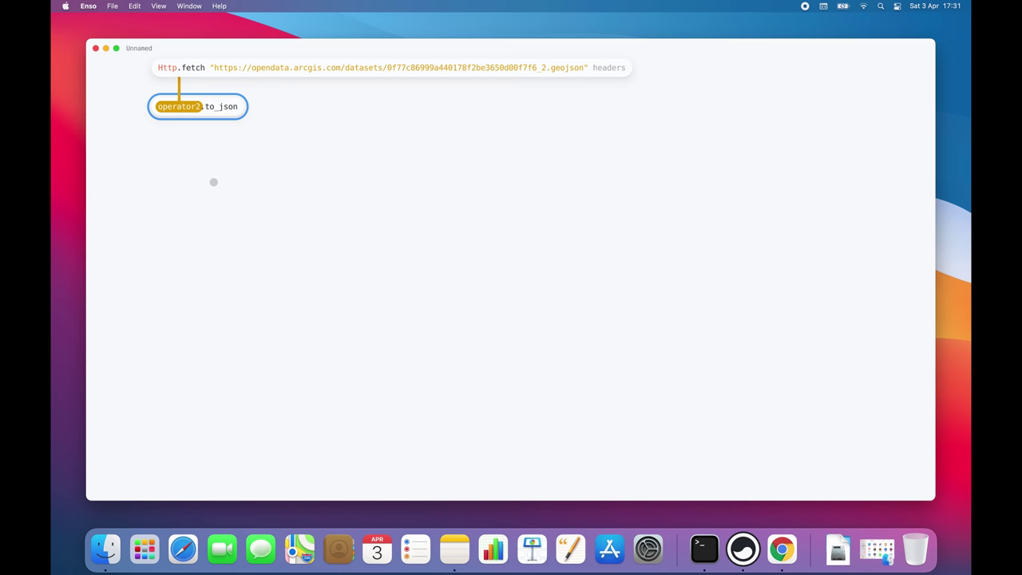
# Add a to_table node after the to_json node.
pyautogui.press('Tab')
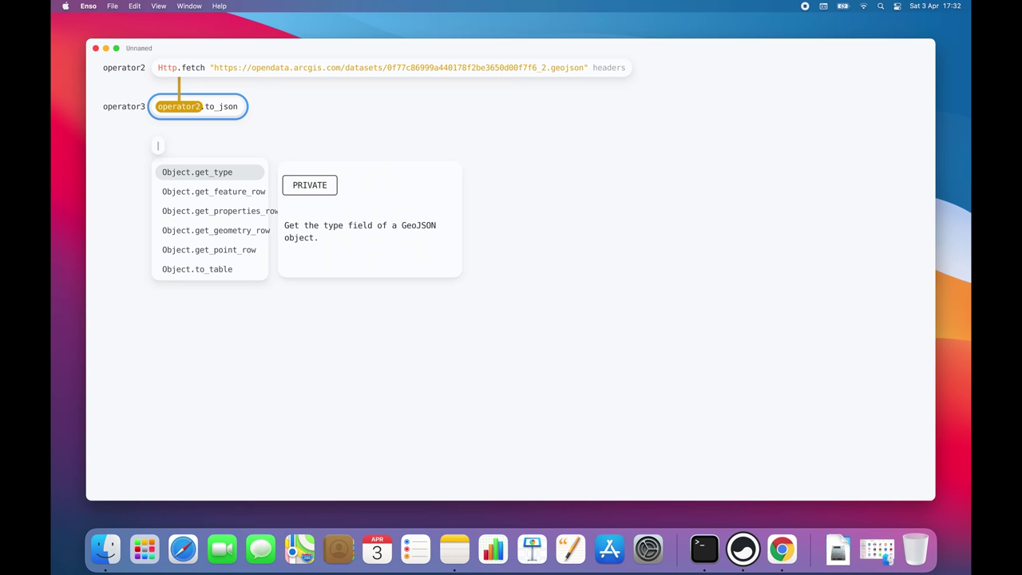
pyautogui.write('tab')
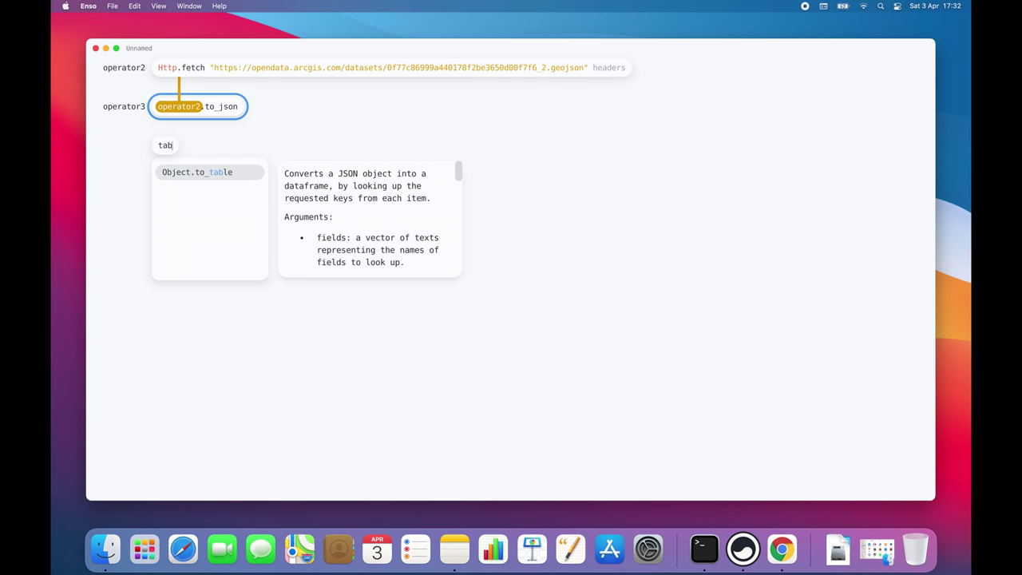
pyautogui.press('Tab')
pyautogui.press('Return')
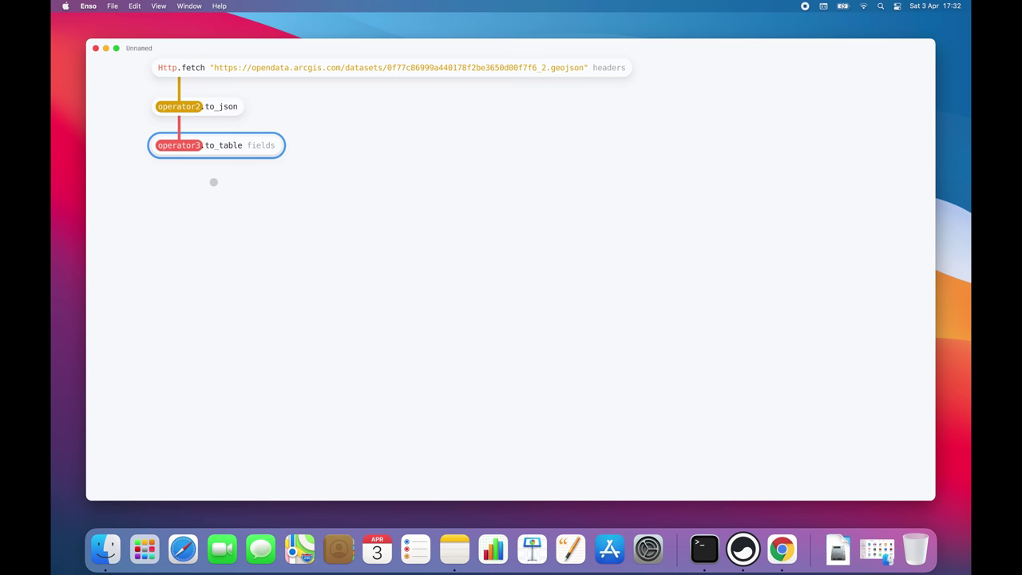
# Preview the to_table output as a Table visualization, then hide it.
pyautogui.press('space')
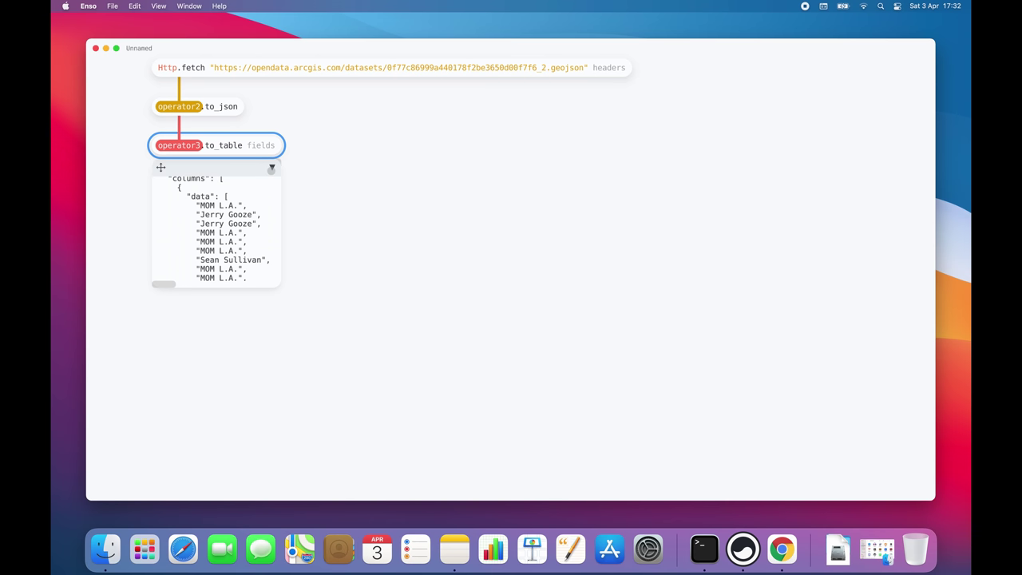
pyautogui.click(271, 169)
pyautogui.click(240, 264)
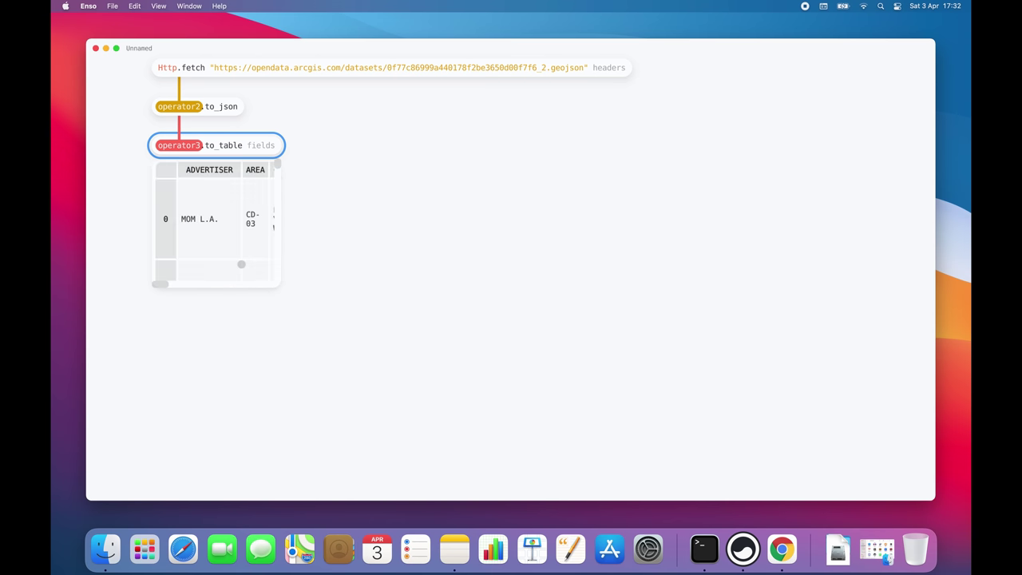
pyautogui.scroll(-5, 241, 264)
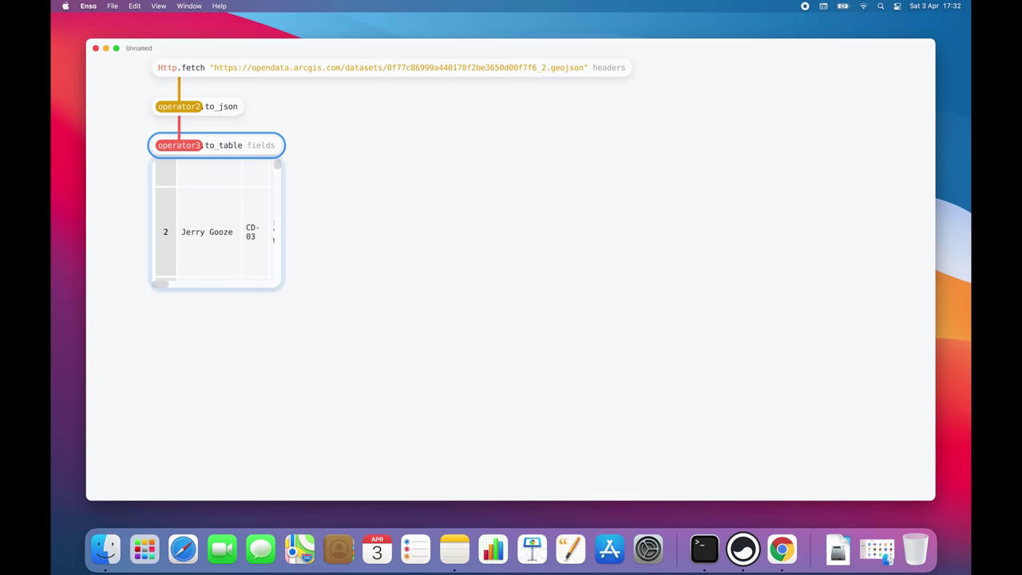
pyautogui.press('space')
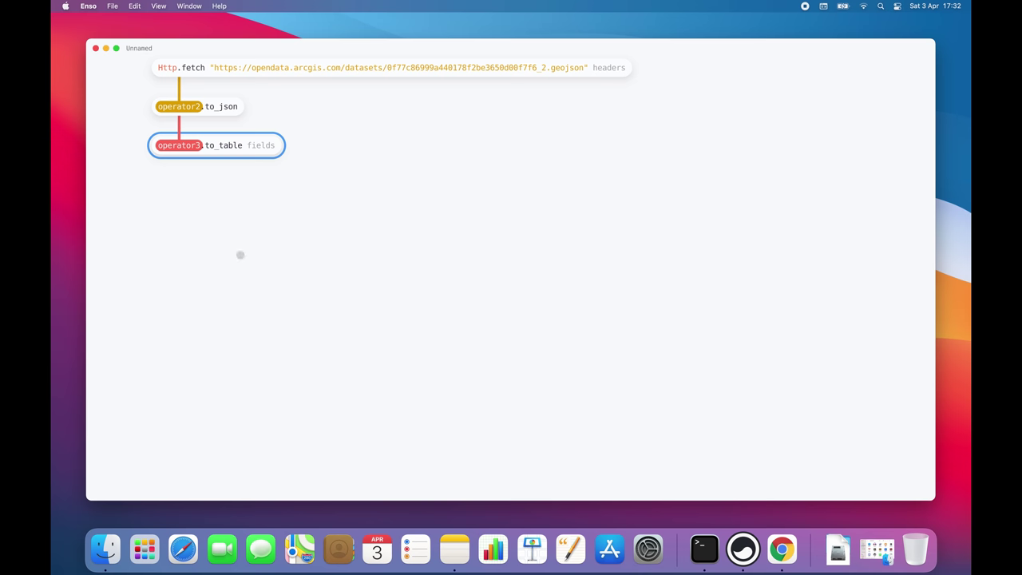
# Add a Table.at node comparing "ADVERTISER" to the top advertiser's name, and move it aside.
pyautogui.press('Tab')
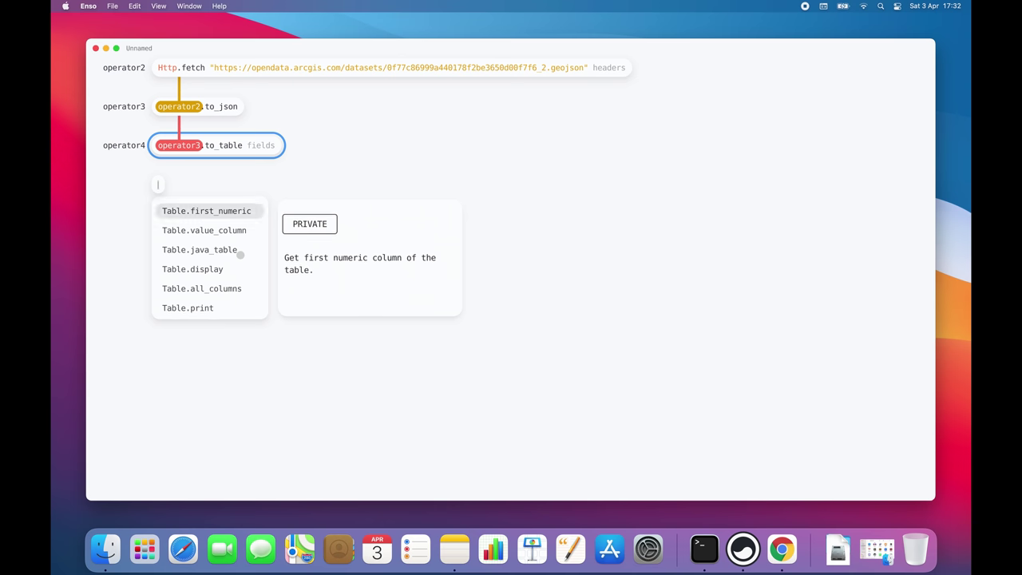
pyautogui.write('a')
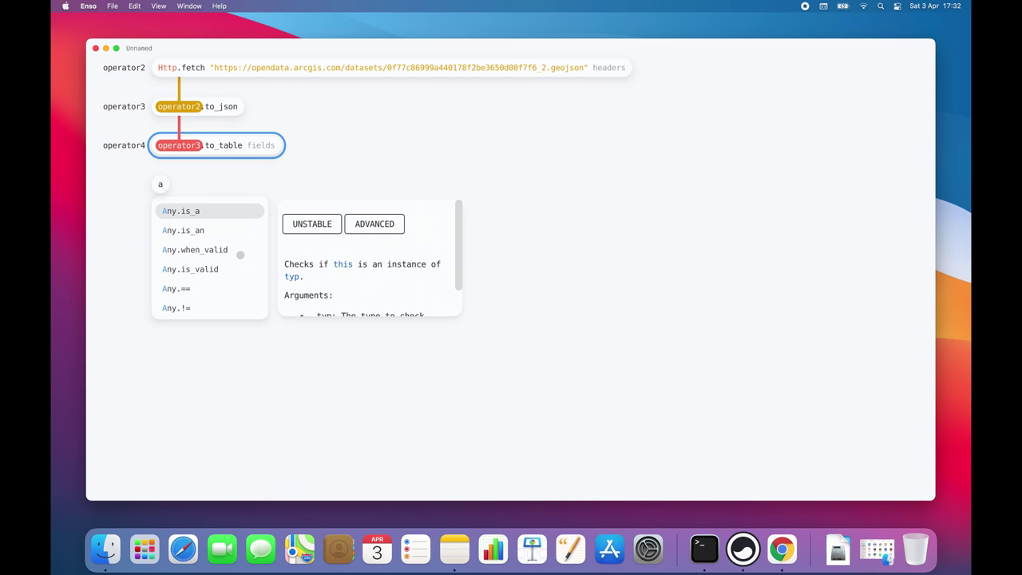
pyautogui.write('t')
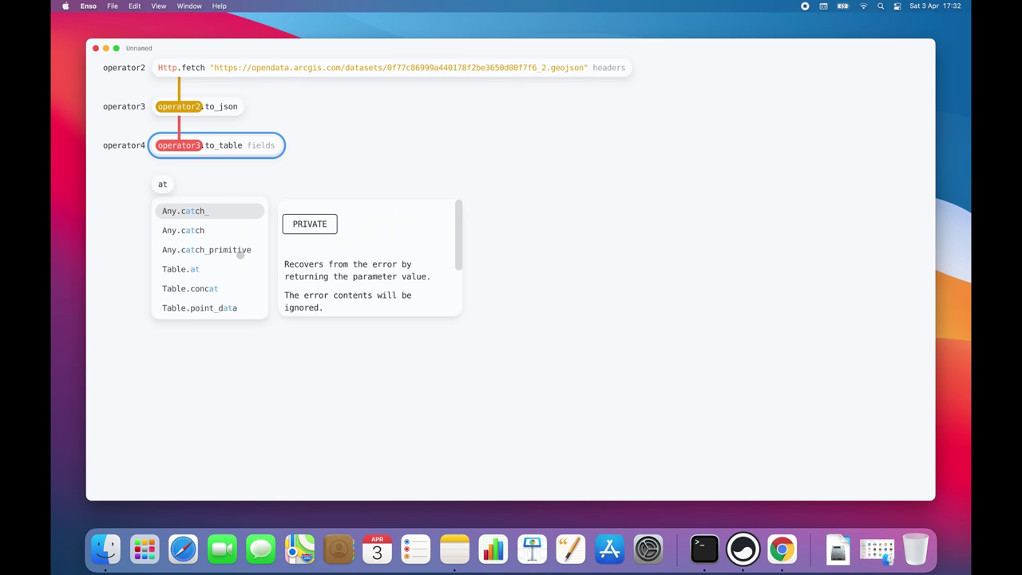
pyautogui.press('Down')
pyautogui.press('Down')
pyautogui.press('Down')
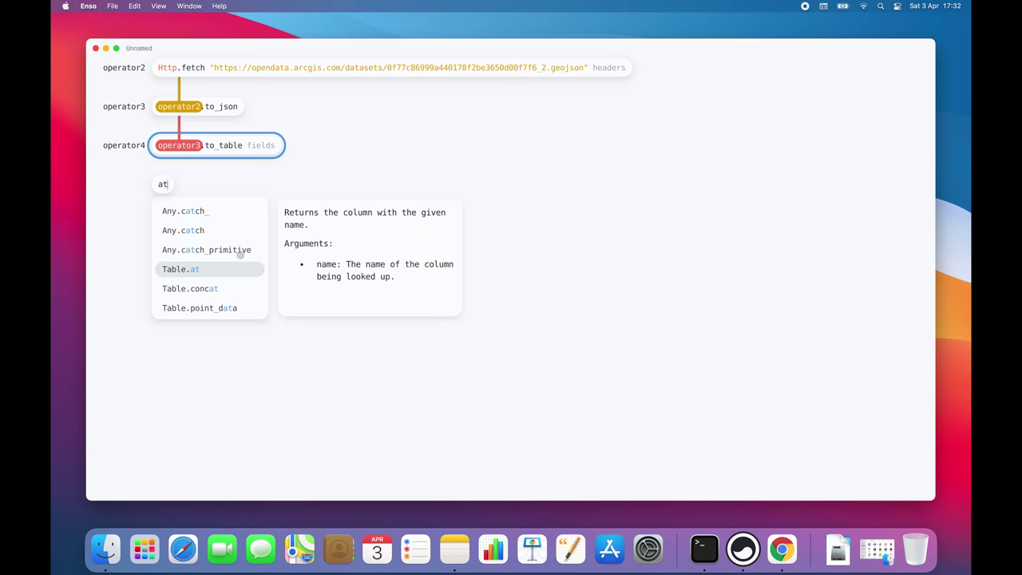
pyautogui.write('"ADV')
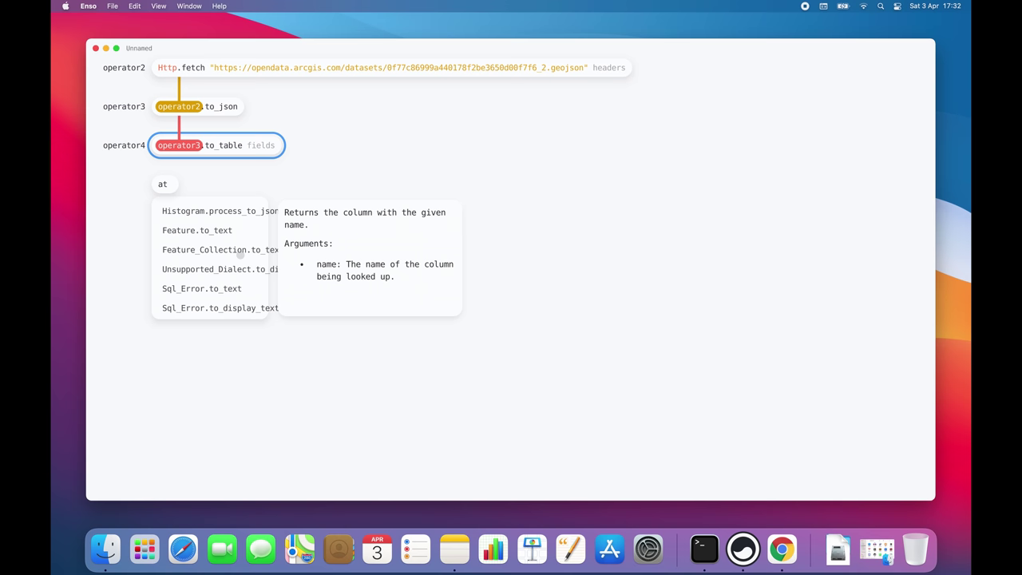
pyautogui.write('ER')
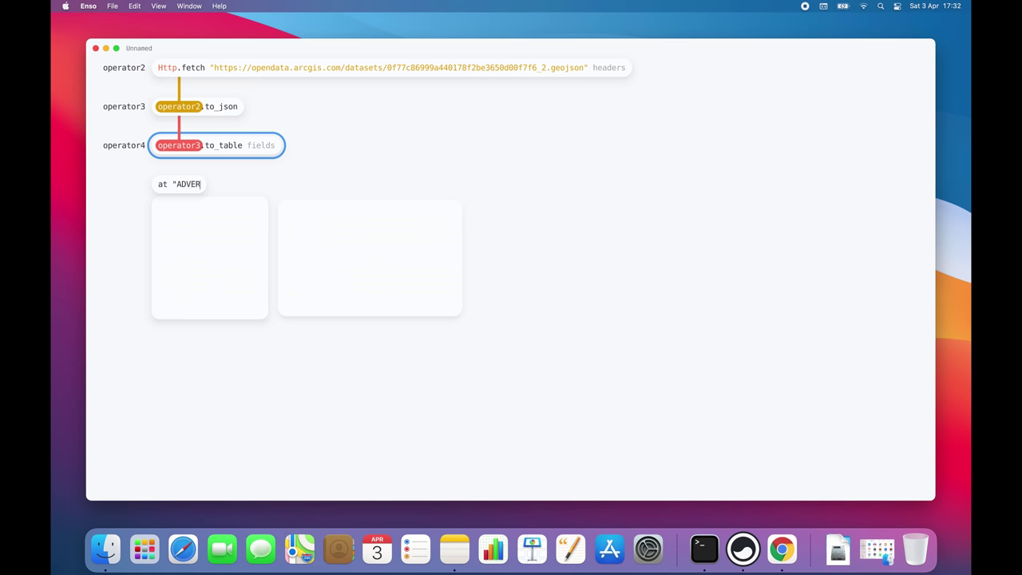
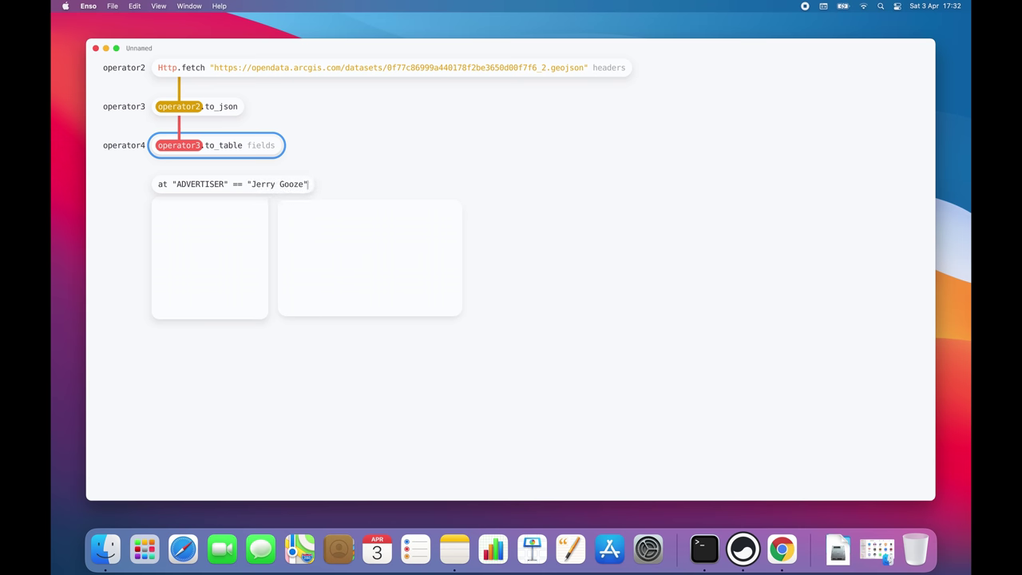
pyautogui.press('Return')
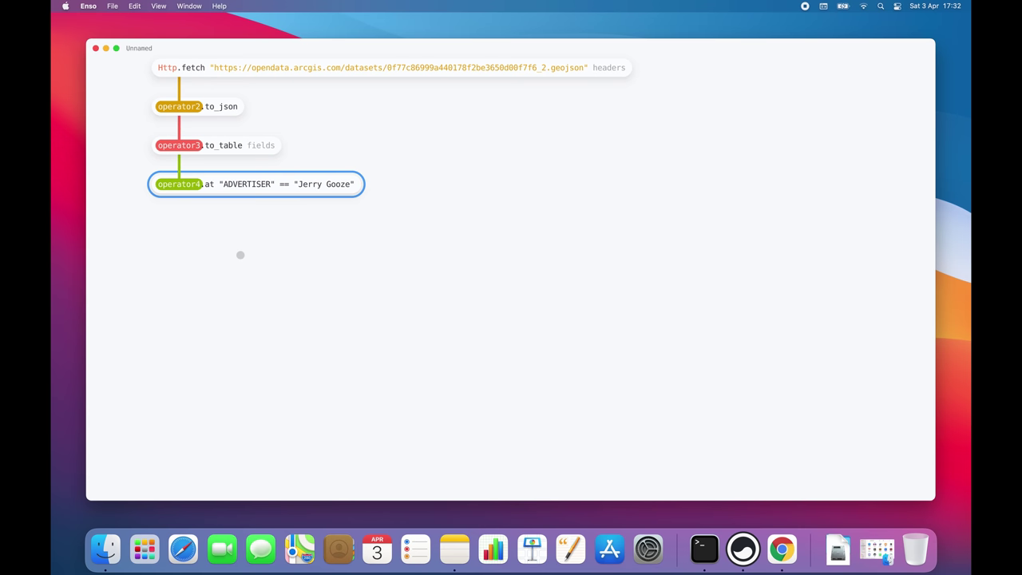
pyautogui.moveTo(269, 180); pyautogui.dragTo(440, 178)
# Add a where node below to_table and connect the comparison to its indexes input.
pyautogui.click(224, 144)
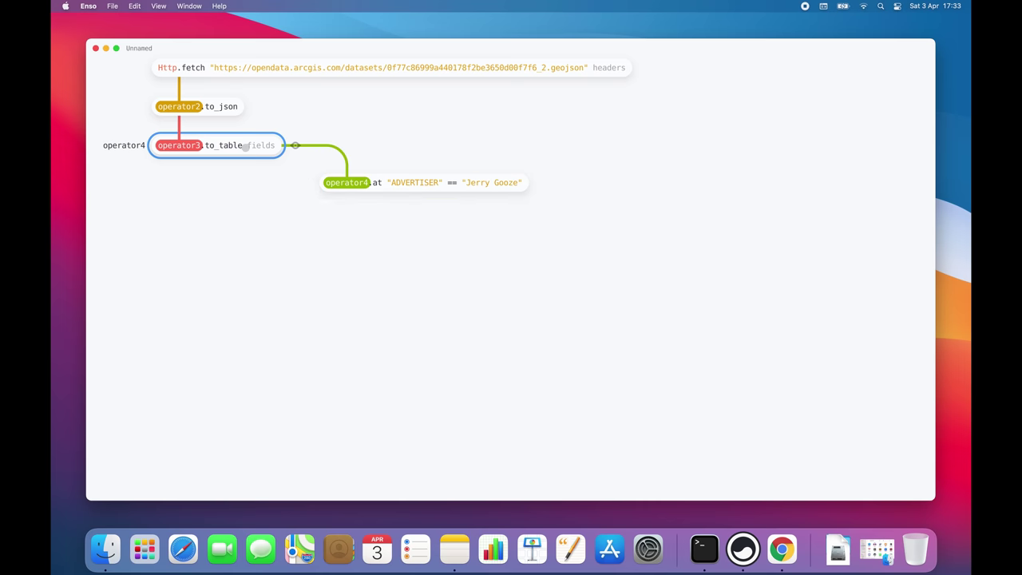
pyautogui.press('Tab')
pyautogui.press('Return')
pyautogui.moveTo(337, 201); pyautogui.dragTo(253, 238)
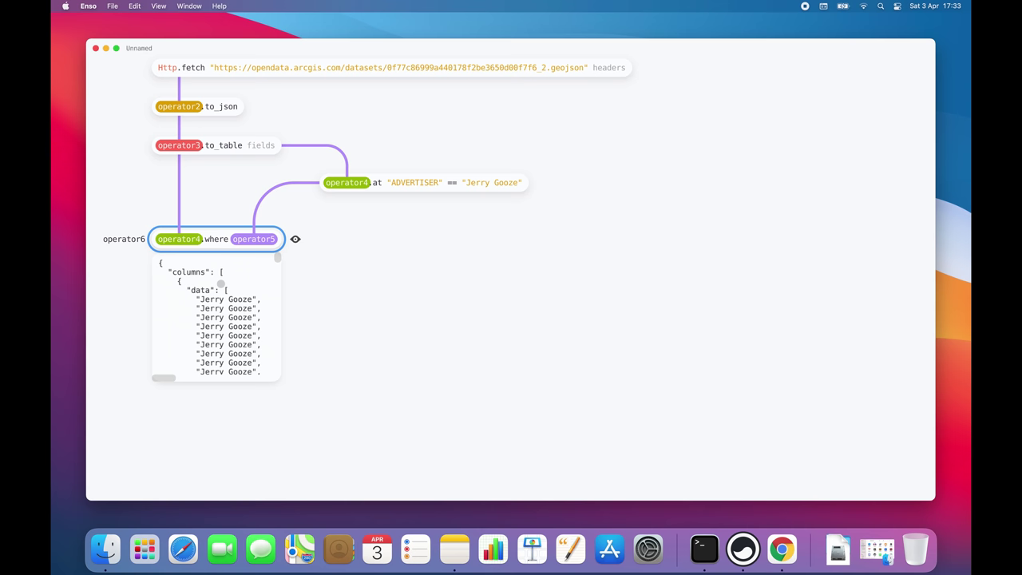
# Switch the where node's preview to Geo Map to plot the filtered benches.
pyautogui.click(269, 264)
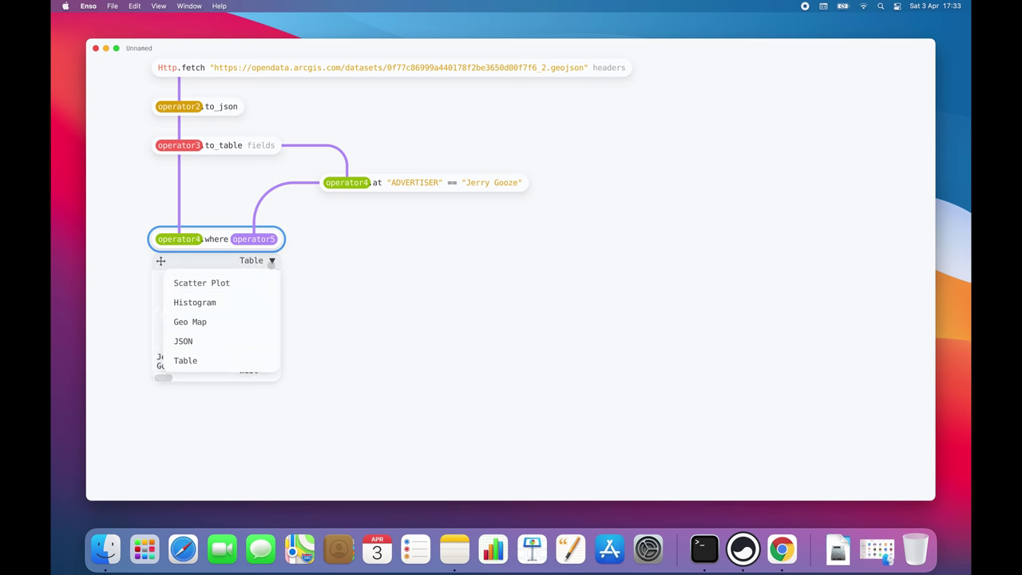
pyautogui.click(226, 321)
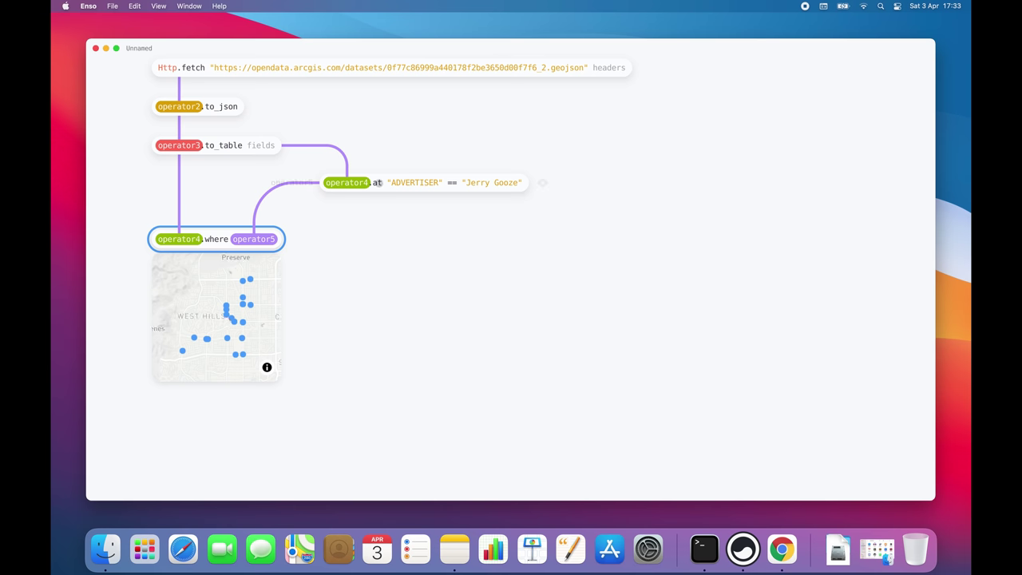
# Move the advertiser comparison node left and the to_table node to the right.
pyautogui.moveTo(378, 183); pyautogui.dragTo(285, 182)
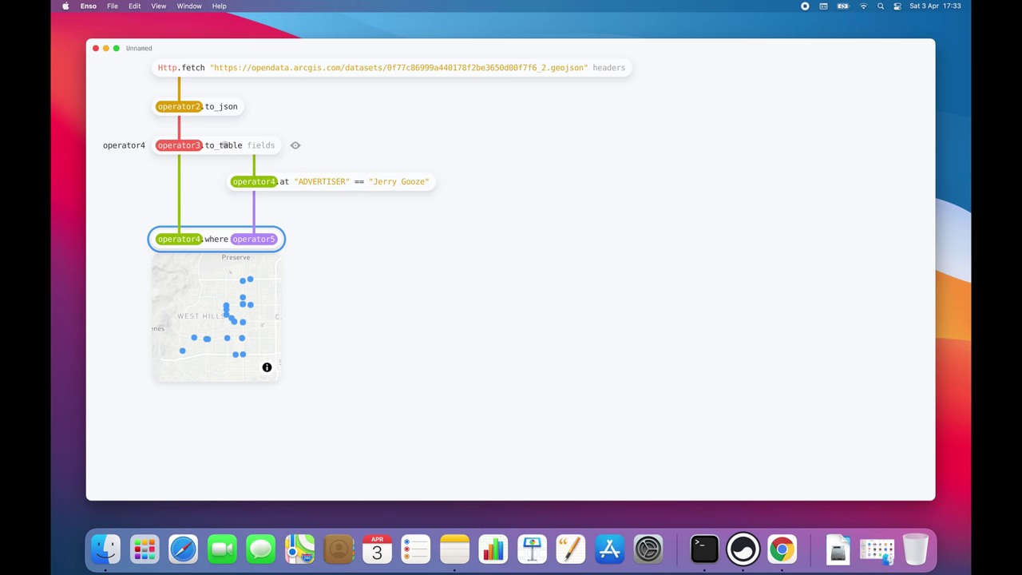
pyautogui.click(225, 145)
pyautogui.moveTo(224, 145); pyautogui.dragTo(560, 139)
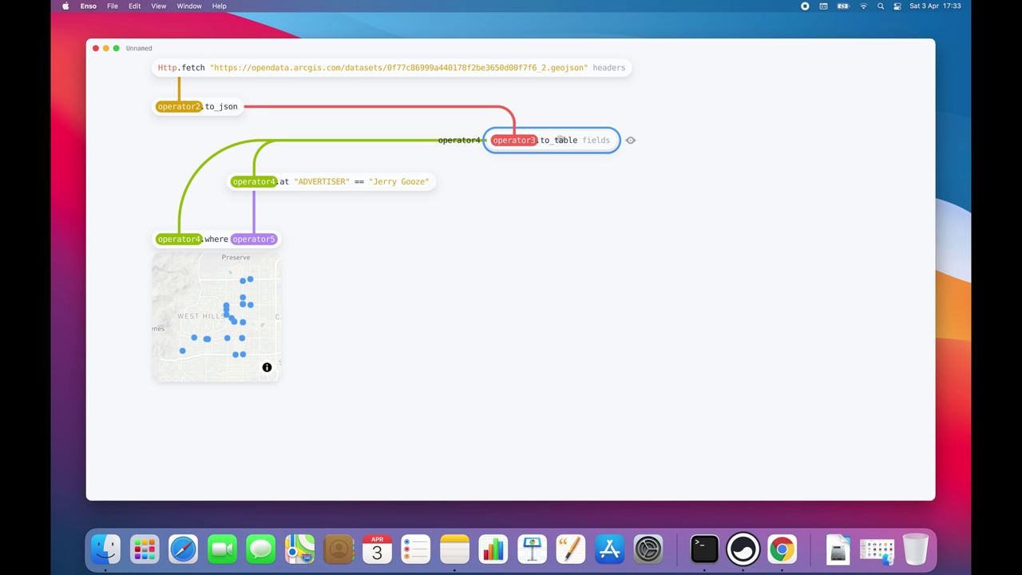
# Add a group node with by="ADVERTISER" under the to_table node.
pyautogui.press('Tab')
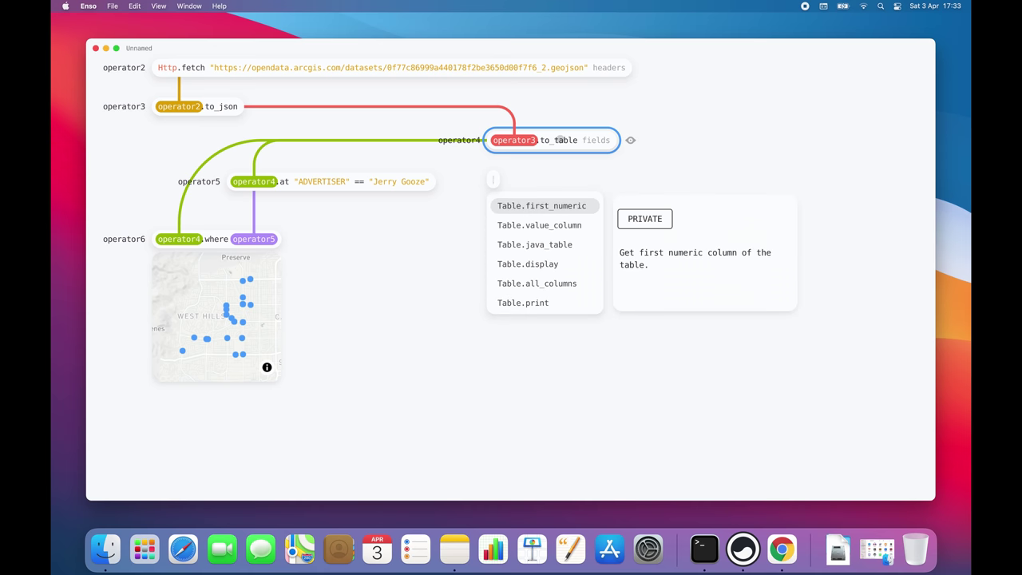
pyautogui.write('gro')
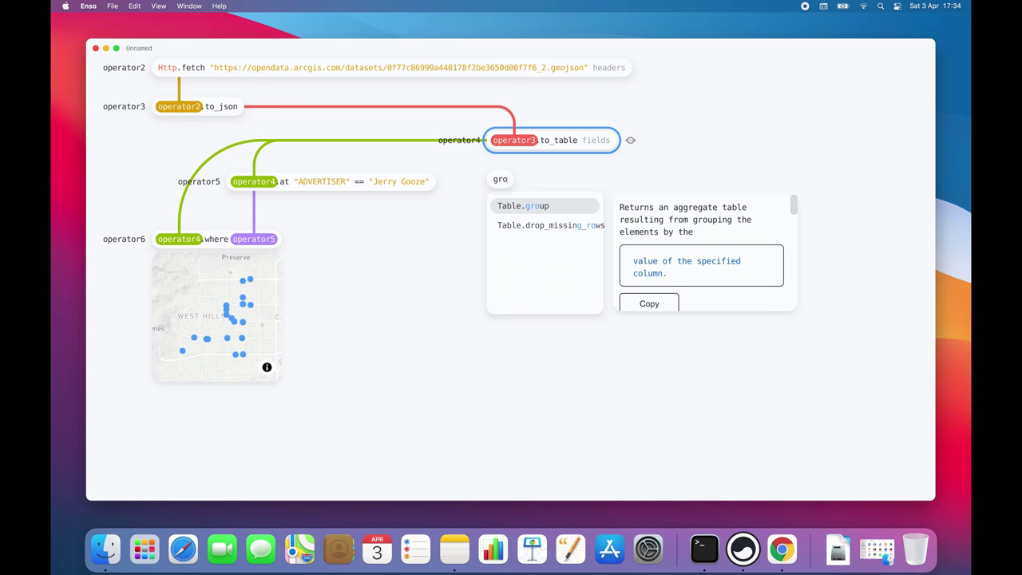
pyautogui.write('up by')
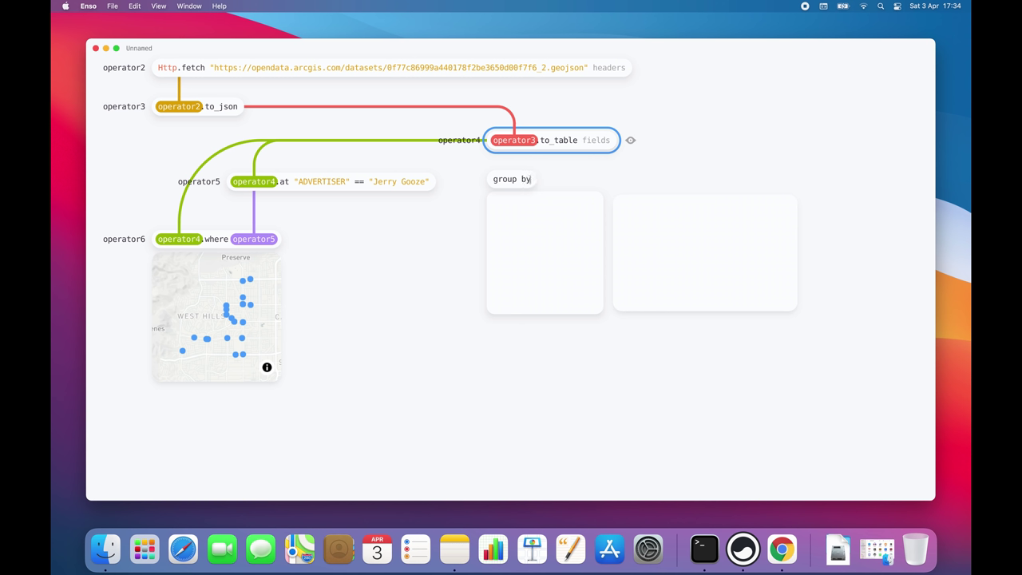
pyautogui.write('="ADVERTISER"')
pyautogui.press('Return')
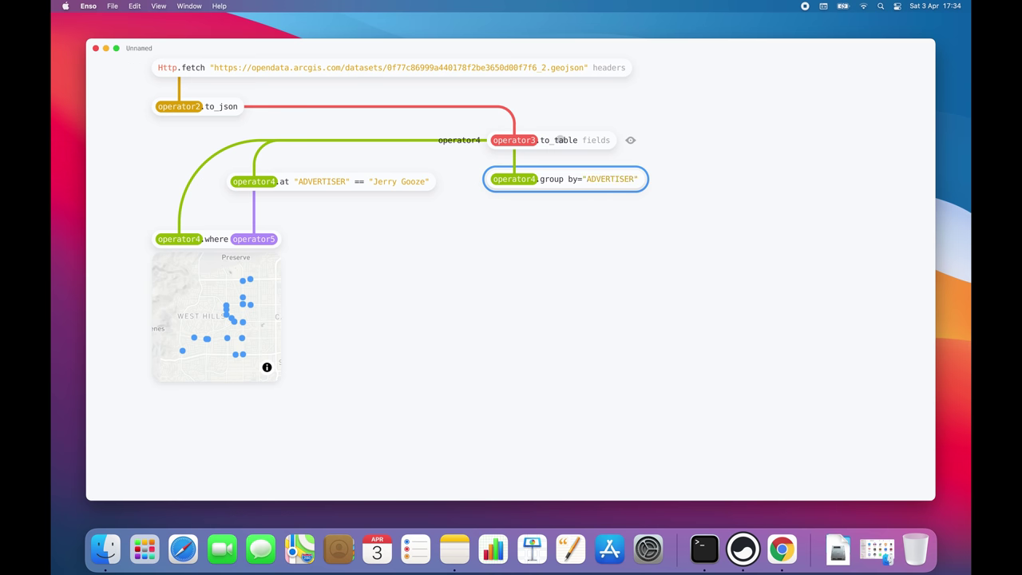
# Add an Aggregate_Table.count node after the group node and preview the counts as a table.
pyautogui.press('Tab')
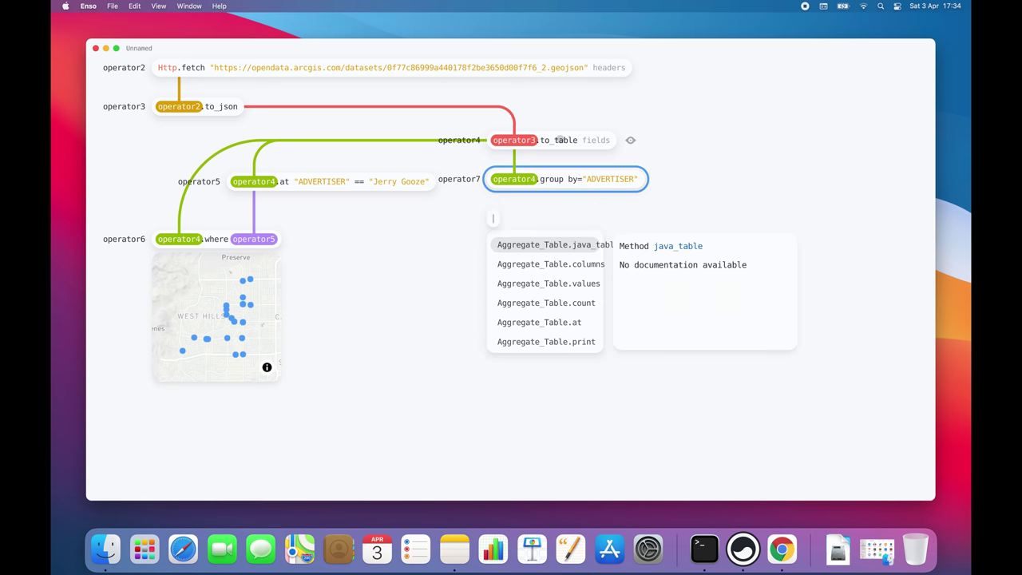
pyautogui.write('co')
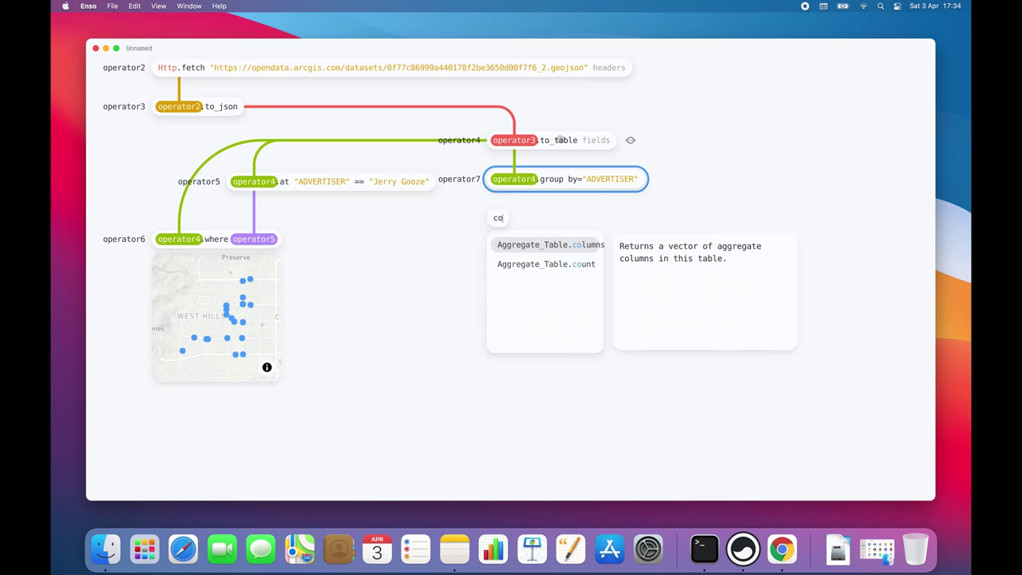
pyautogui.press('Down')
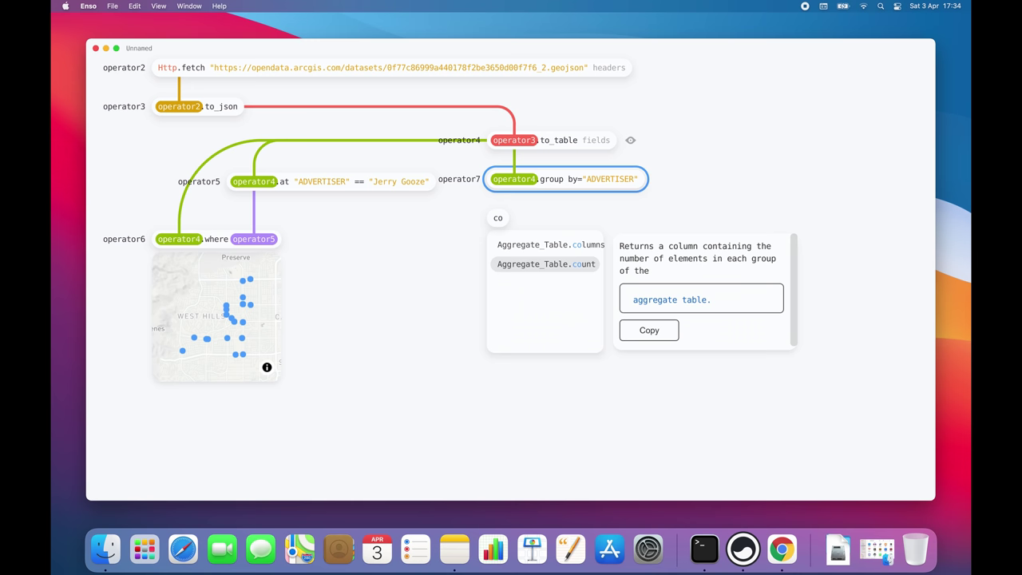
pyautogui.press('Tab')
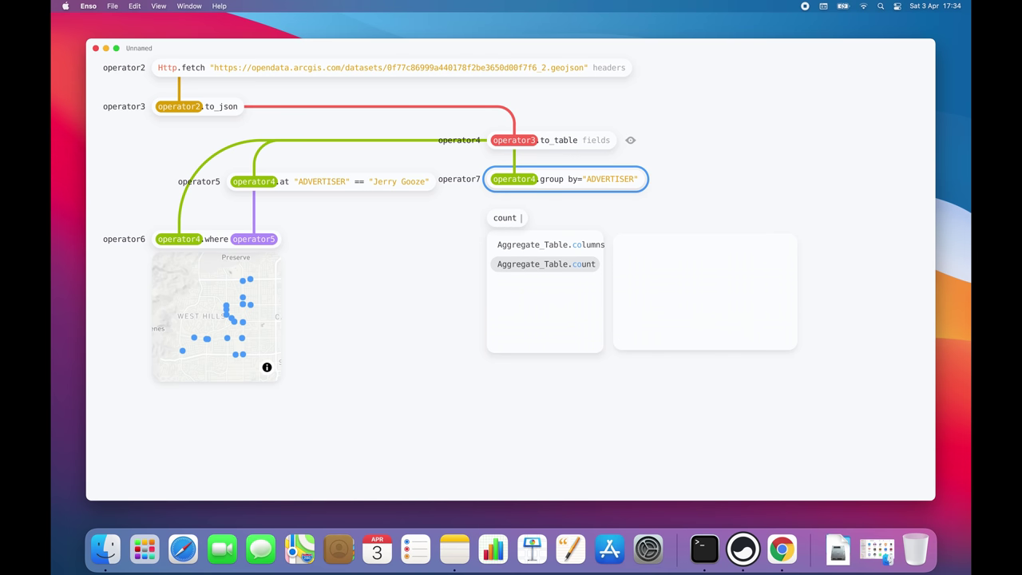
pyautogui.press('Return')
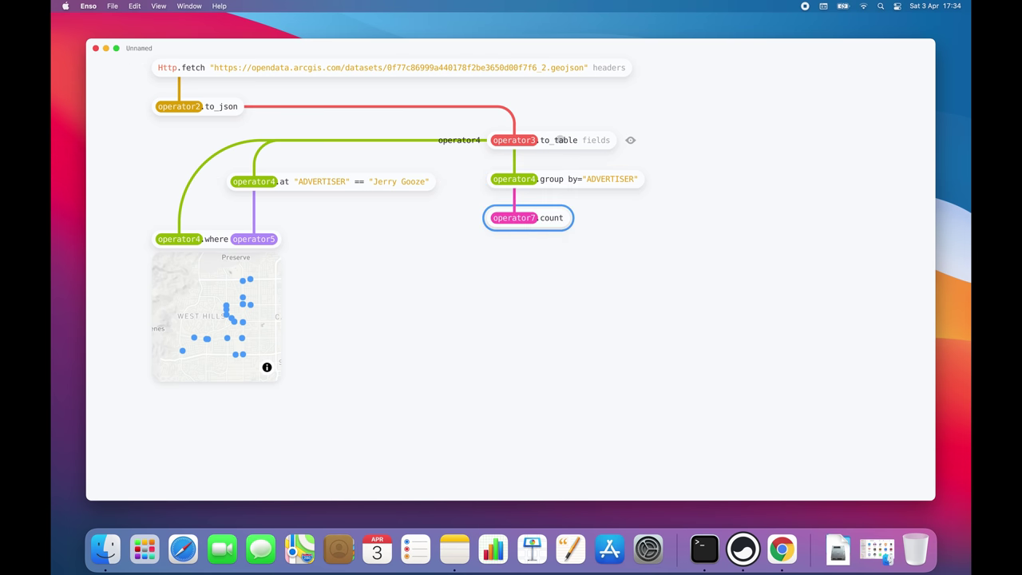
pyautogui.press('space')
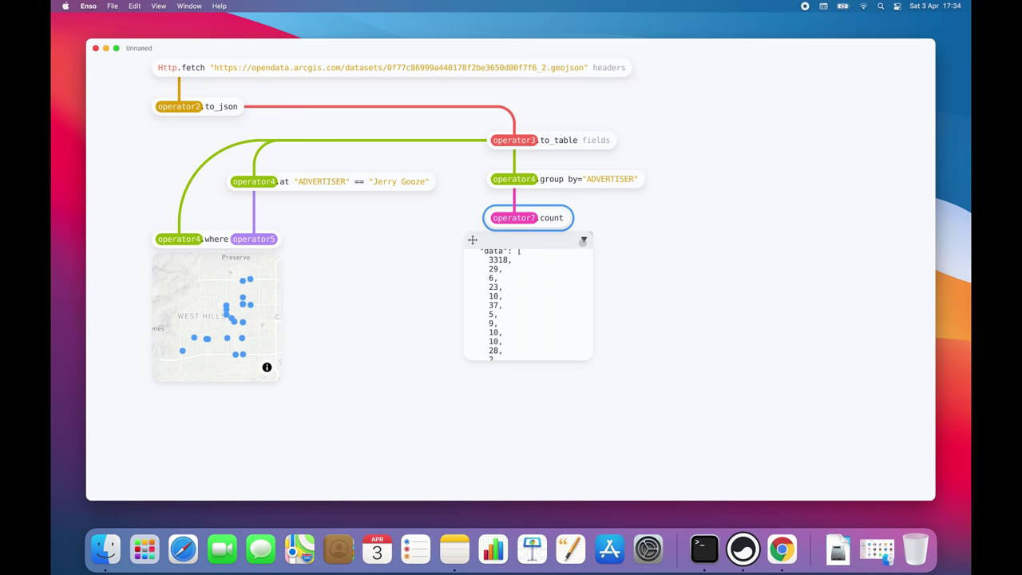
pyautogui.click(581, 242)
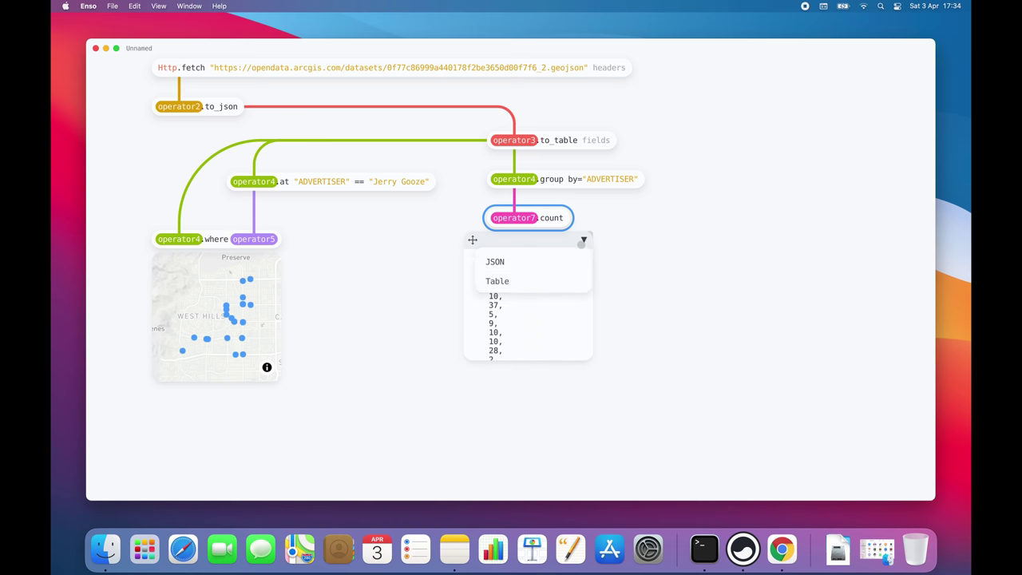
pyautogui.click(545, 280)
# Close the count preview and chain sort and reverse nodes after the count node.
pyautogui.press('space')
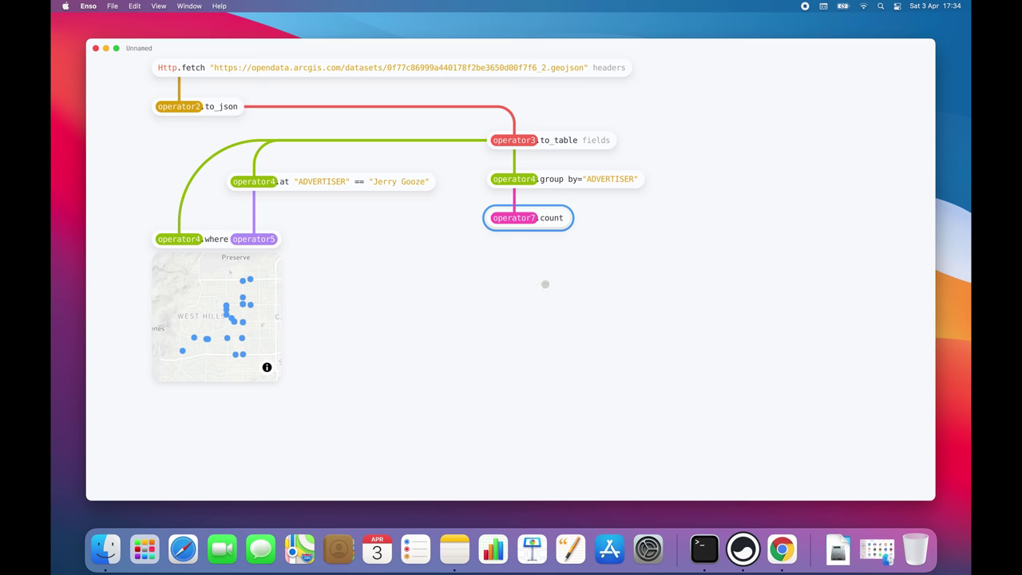
pyautogui.press('Tab')
pyautogui.write('so')
pyautogui.press('Return')
pyautogui.press('Tab')
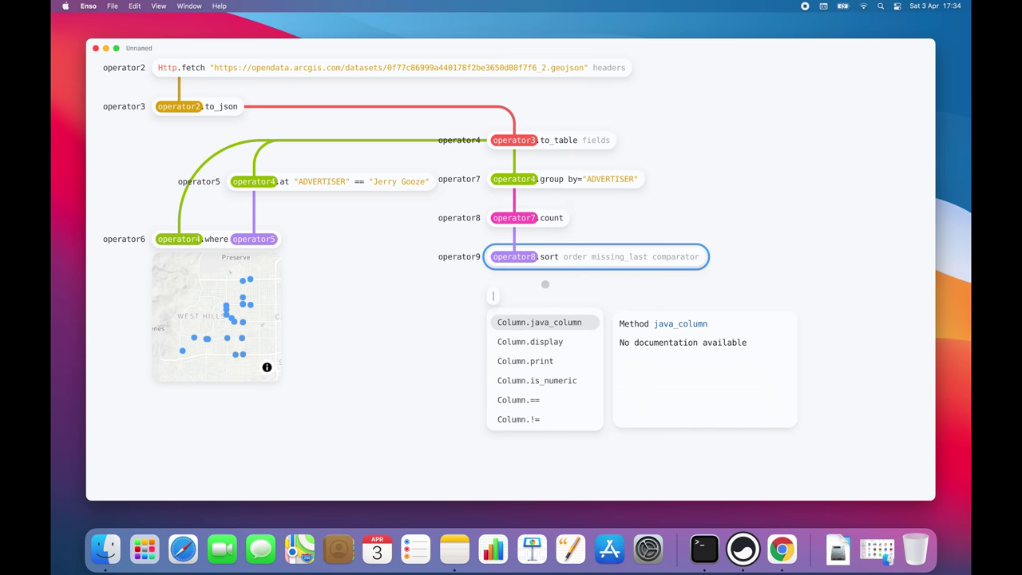
pyautogui.write('re')
pyautogui.press('Return')
# Append an index node after the reverse node.
pyautogui.press('Tab')
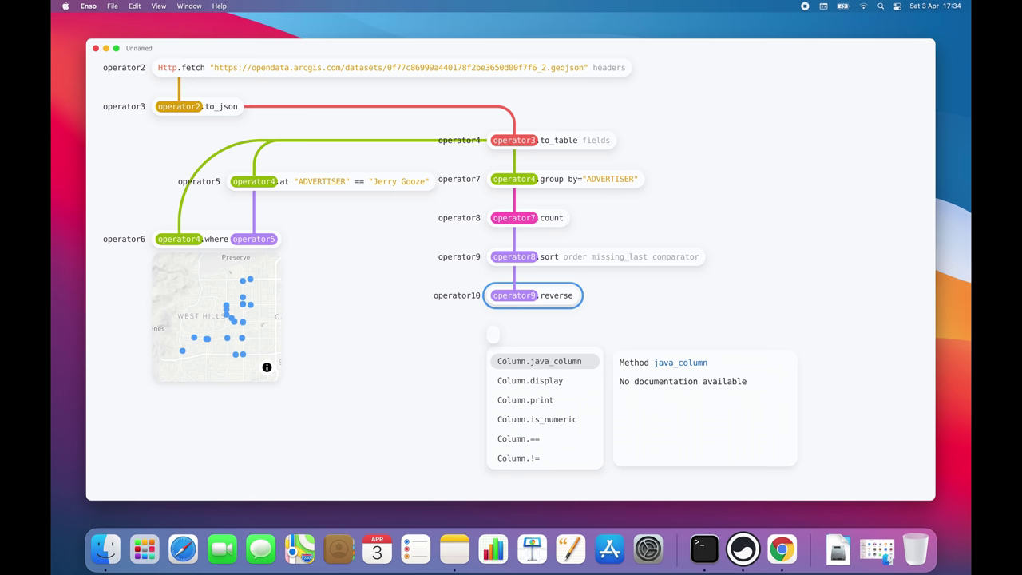
pyautogui.write('in')
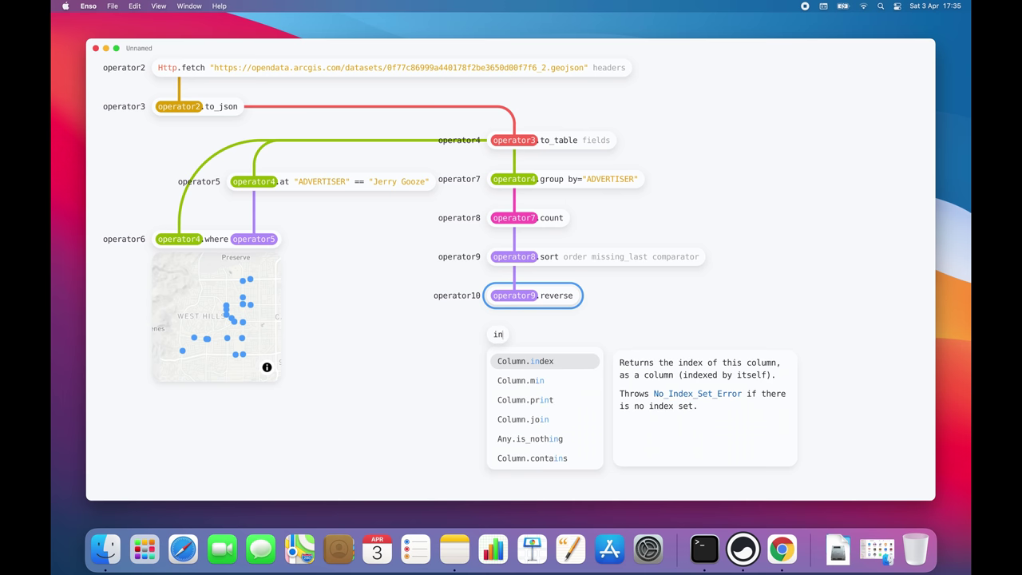
pyautogui.press('Tab')
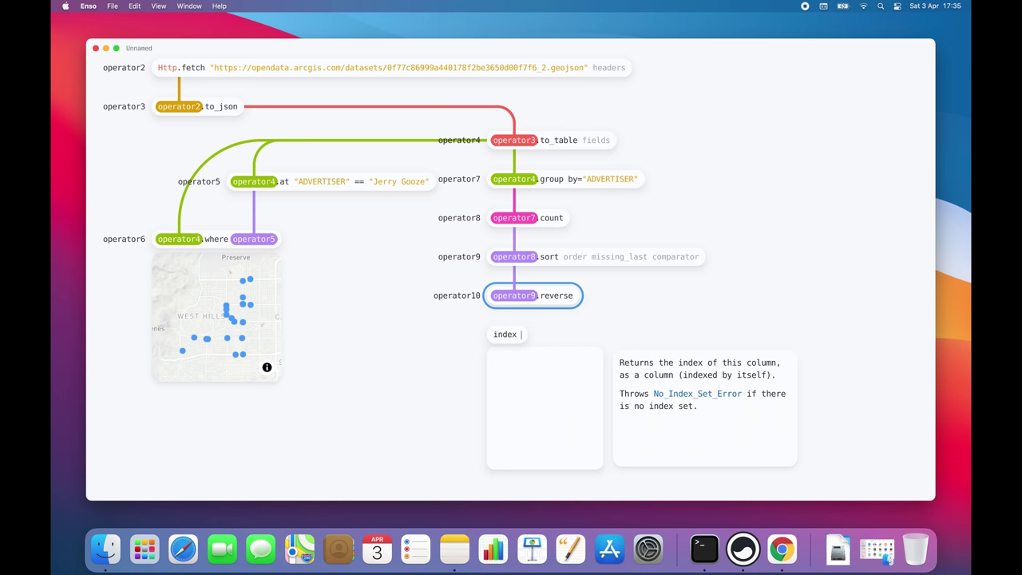
pyautogui.press('Return')
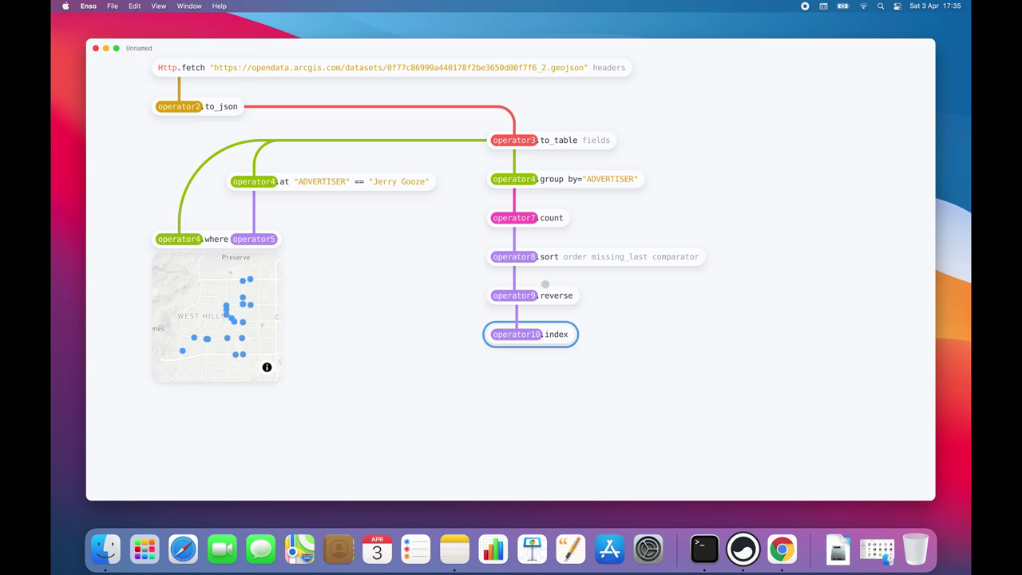
pyautogui.press('Tab')
# Add a first node after index and preview its value, the top advertiser MOM L.A.
pyautogui.write('fi')
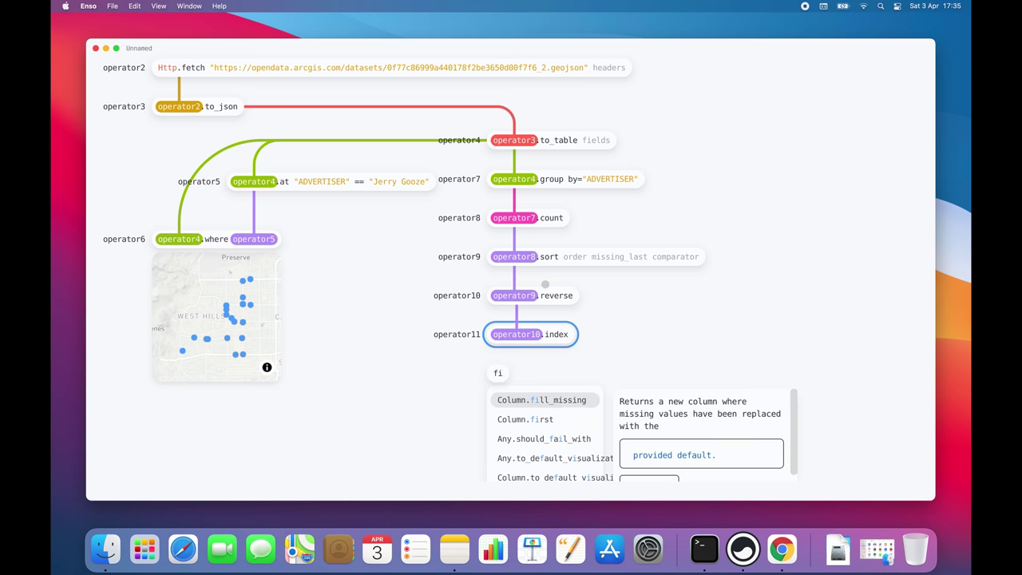
pyautogui.press('Down')
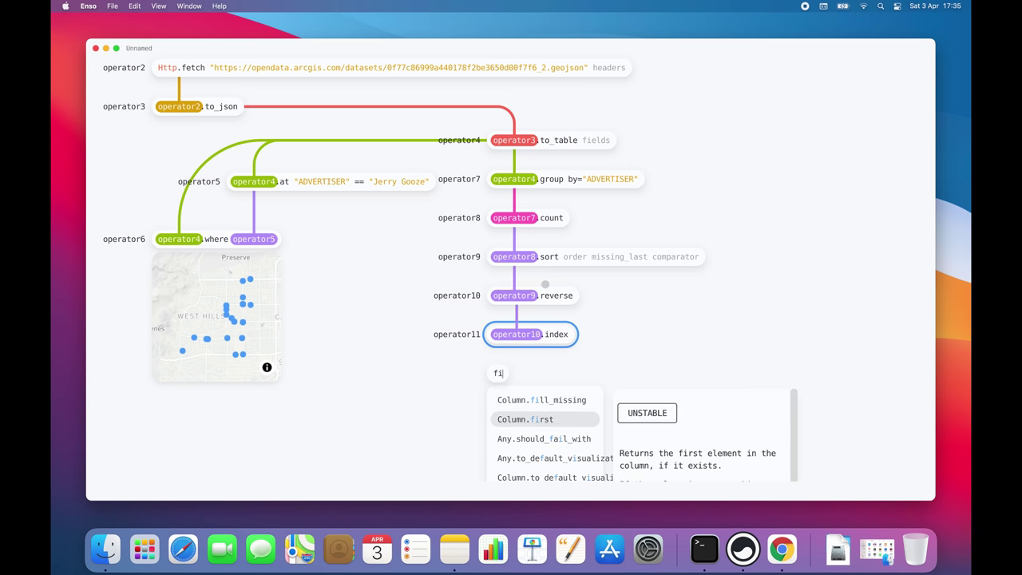
pyautogui.press('Tab')
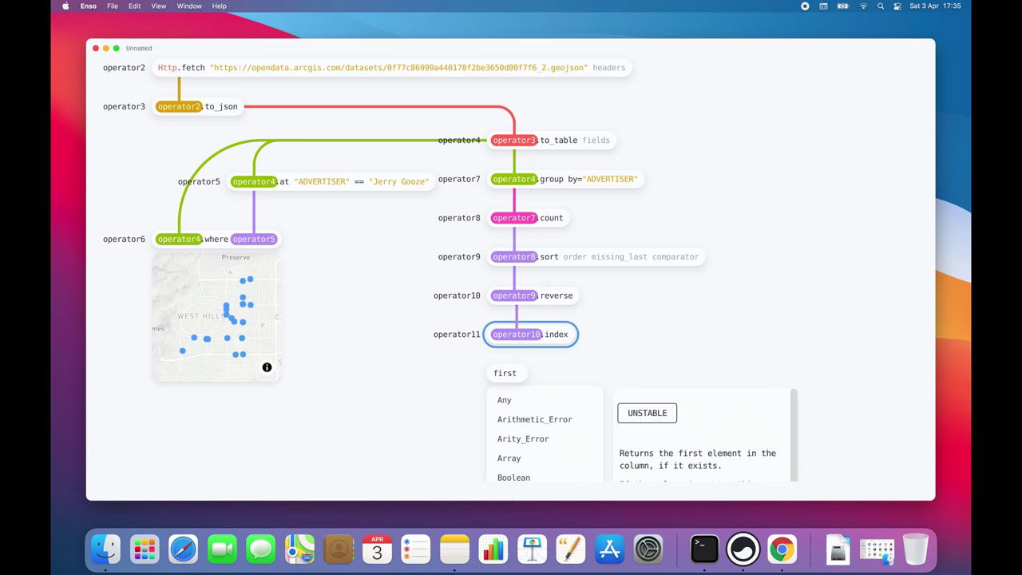
pyautogui.press('Return')
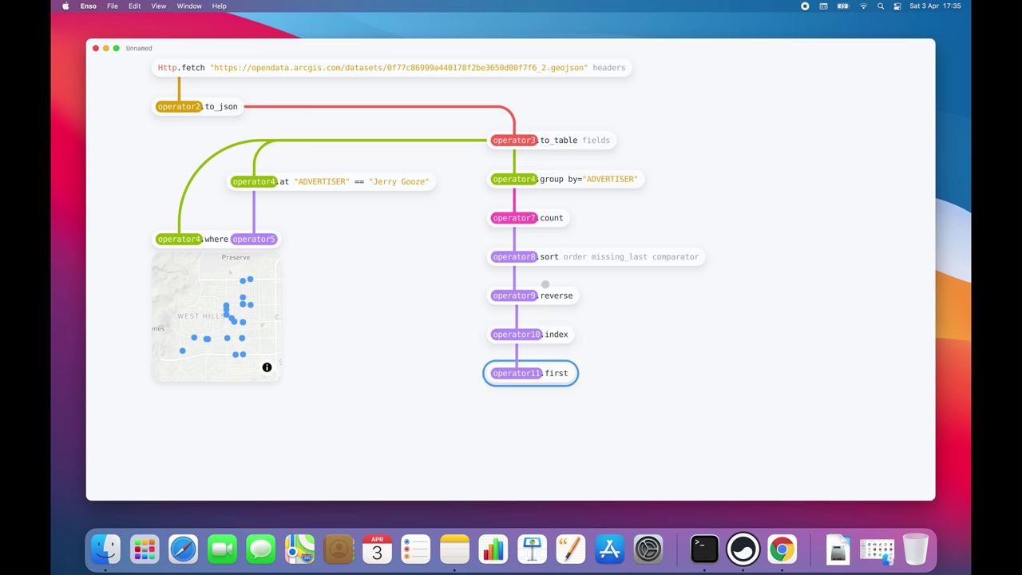
pyautogui.press('space')
pyautogui.press('space')
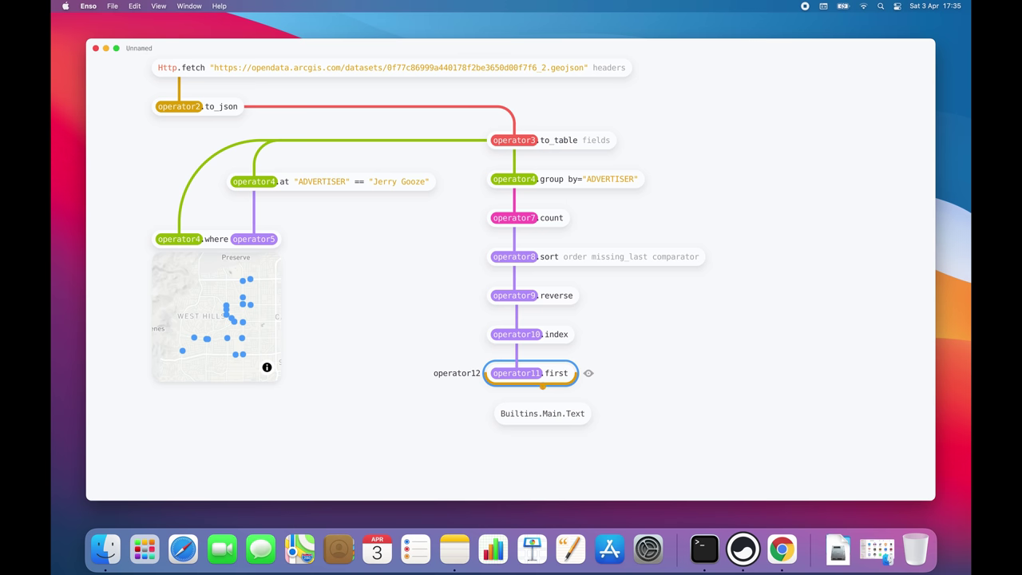
pyautogui.moveTo(542, 385); pyautogui.dragTo(391, 182)
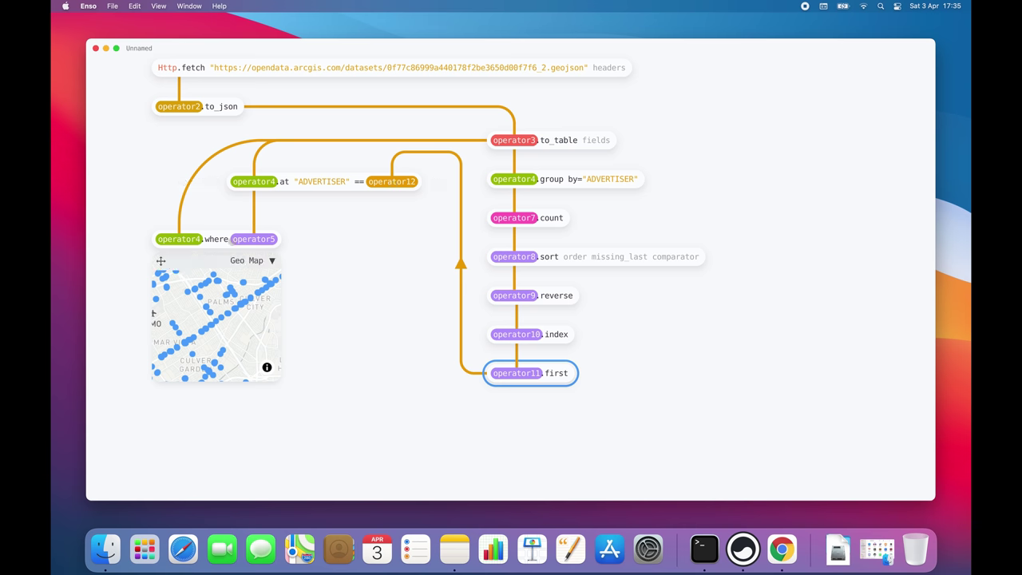
pyautogui.click(251, 267)
pyautogui.hotkey('shift', 'space')
pyautogui.scroll(-2, 411, 258)
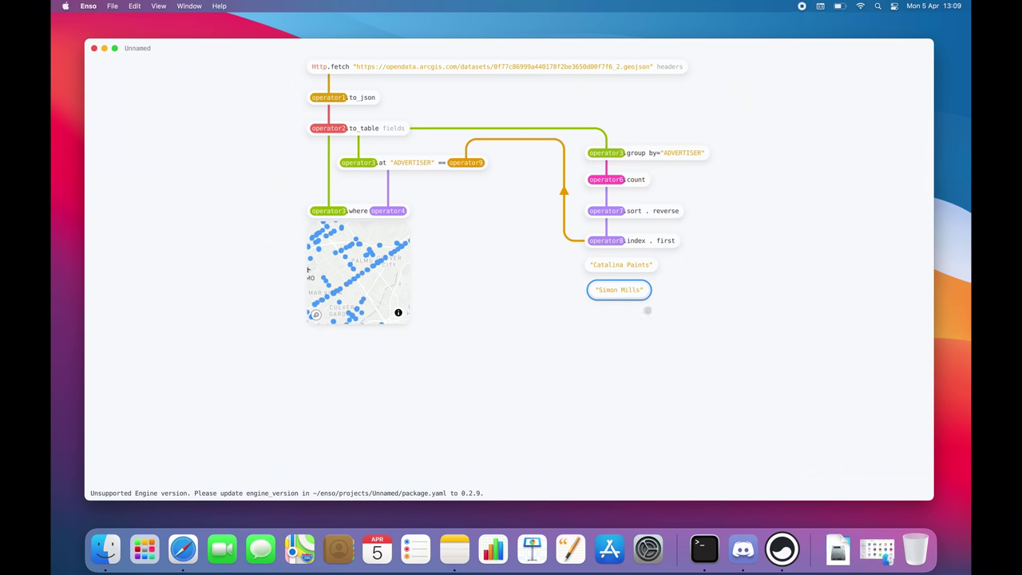
# Feed the 'Catalina Paints' text node into the ADVERTISER comparison and pan the map toward Valley Village.
pyautogui.click(724, 296)
pyautogui.hotkey('ctrl', '`')
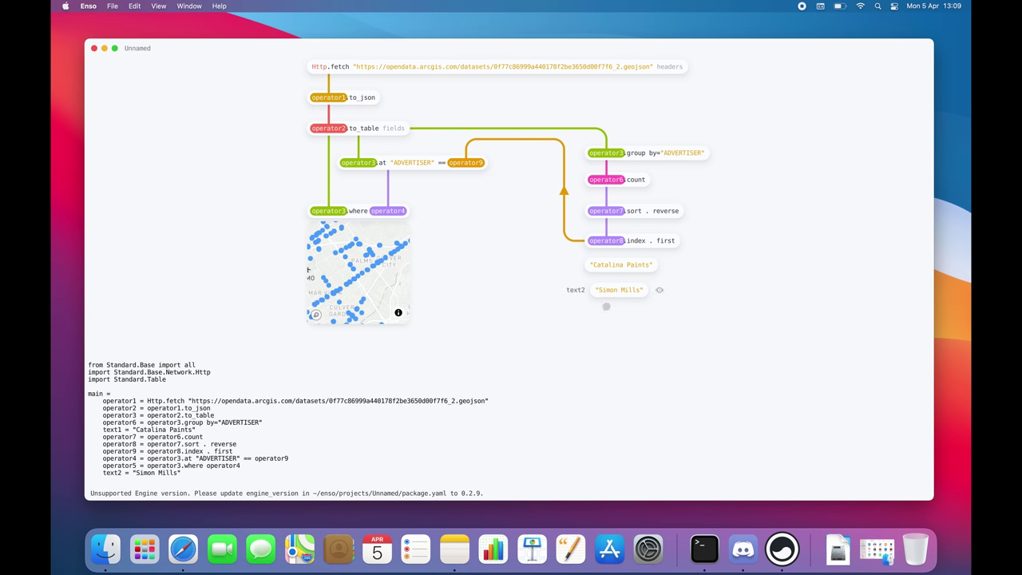
pyautogui.moveTo(603, 303)
pyautogui.moveTo(602, 302); pyautogui.dragTo(466, 163)
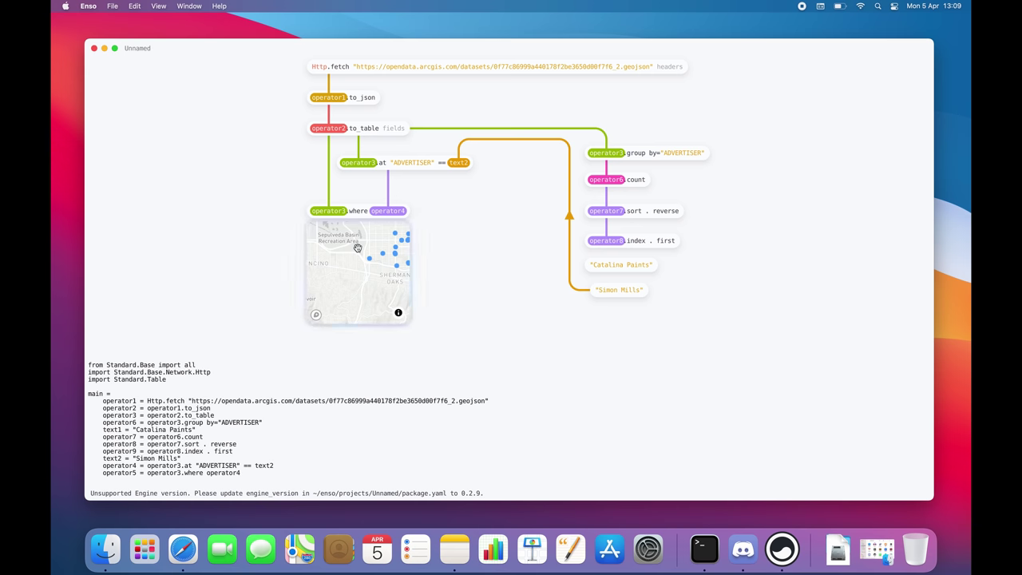
pyautogui.moveTo(341, 252); pyautogui.dragTo(305, 266)
pyautogui.moveTo(384, 279); pyautogui.dragTo(345, 270)
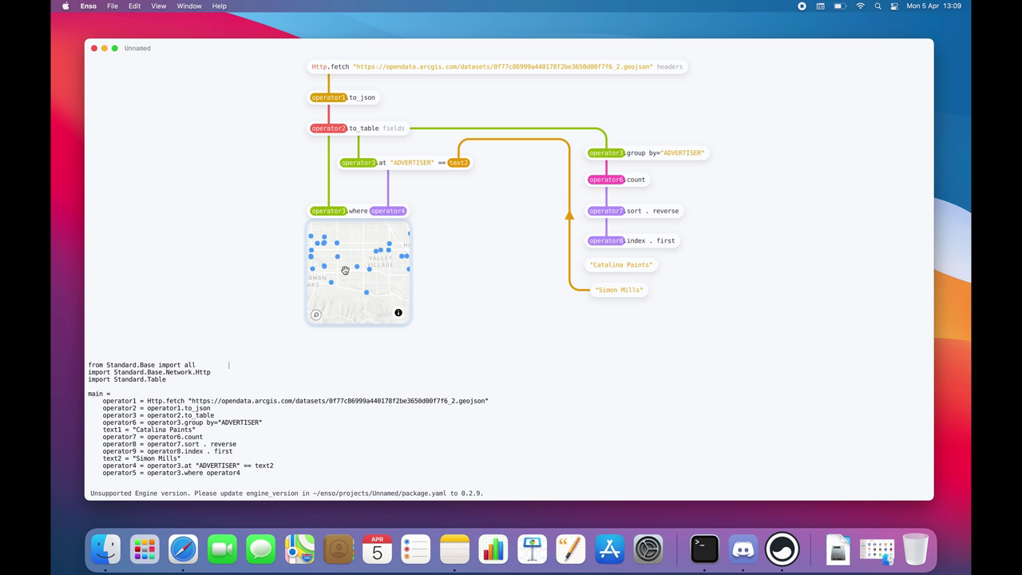
pyautogui.moveTo(609, 269)
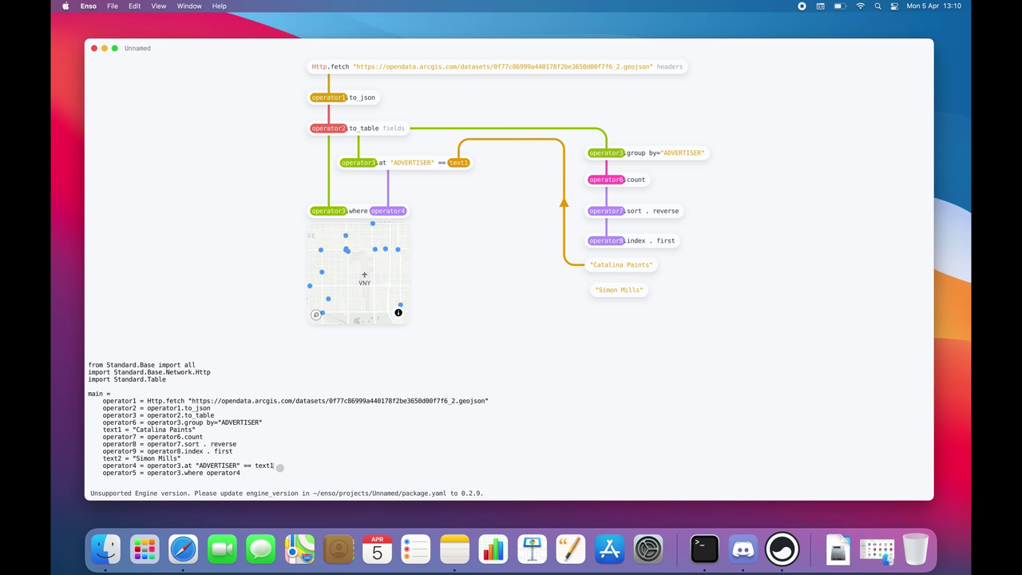
pyautogui.hotkey('ctrl', '`')
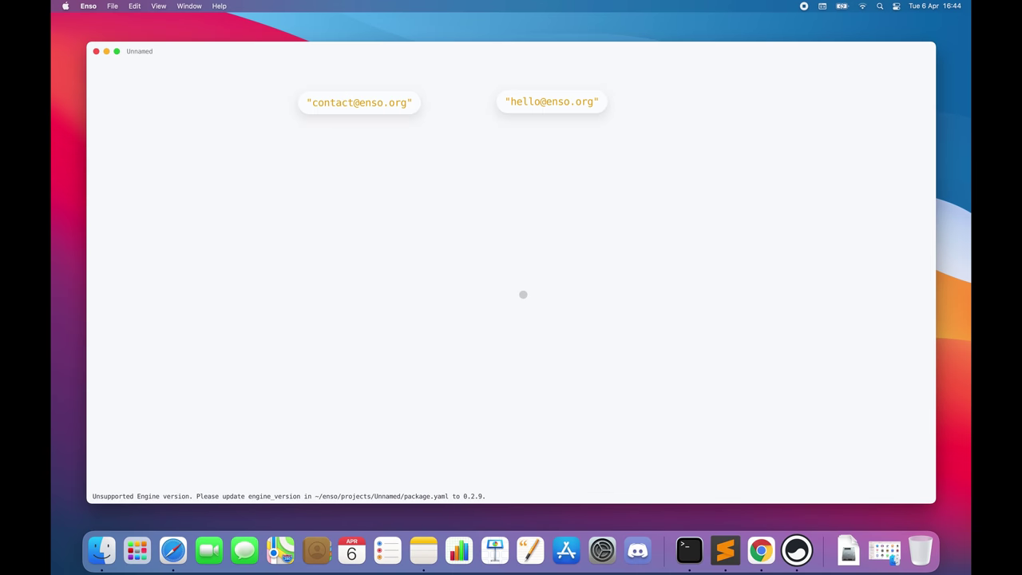
# Paste the JavaScript parse_email function into the graph's source code.
pyautogui.hotkey('ctrl', '`')
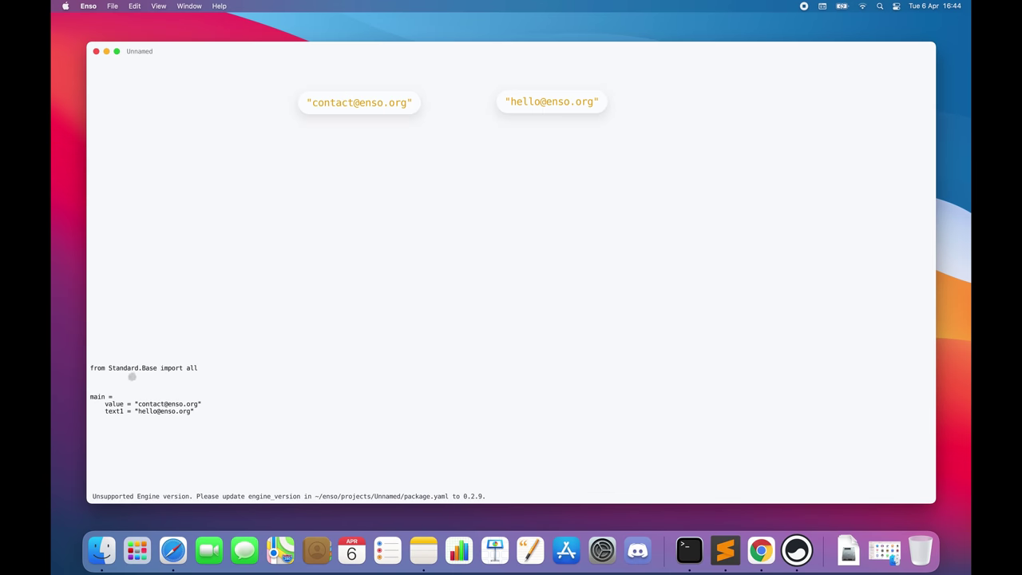
pyautogui.write('foreign js parse_email address = """     match = address.match(/(?<name>[^@]*)@(?<domain>.*)/);     return match.groups.name;')
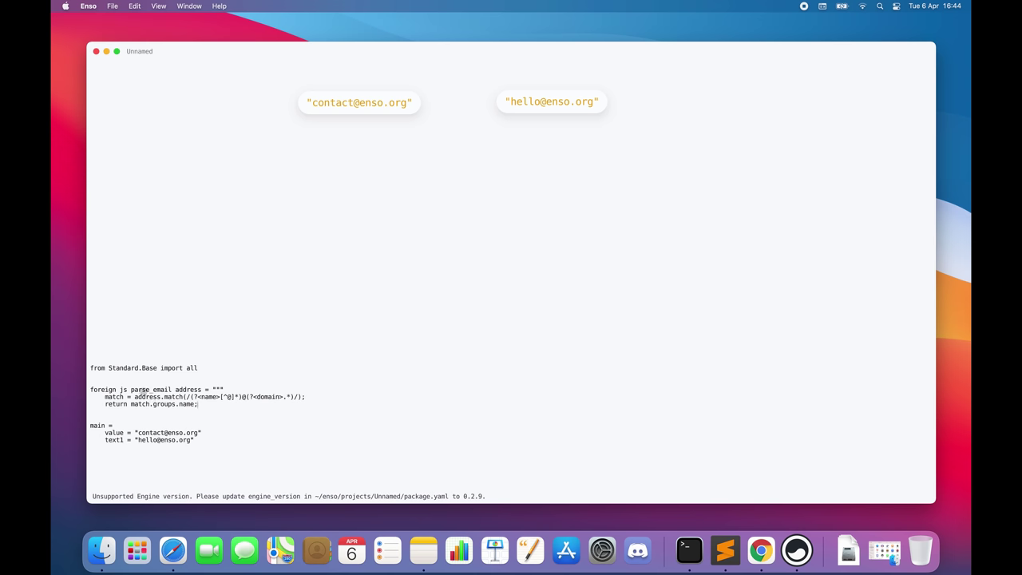
pyautogui.hotkey('ctrl', '`')
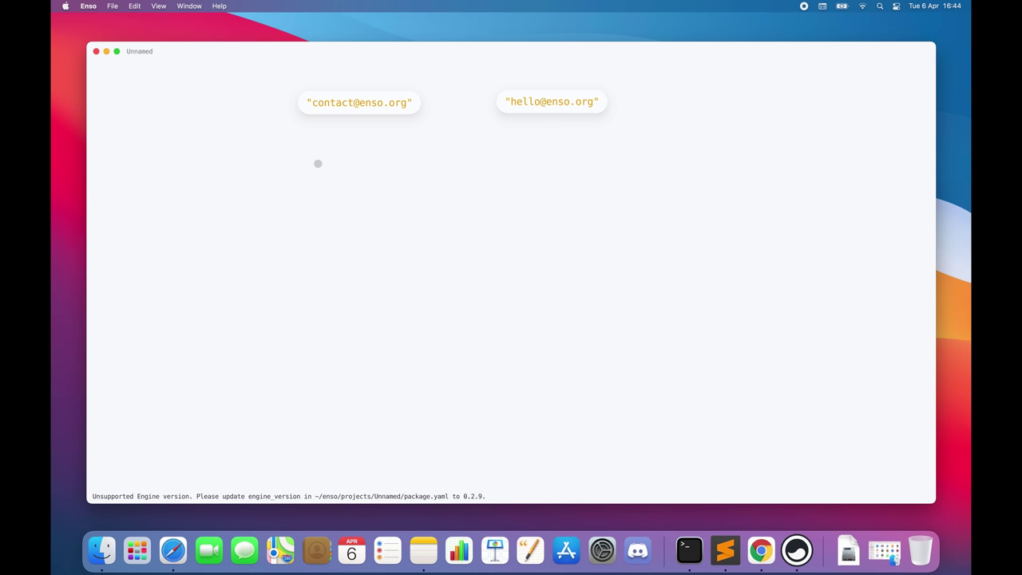
# Add a parse_email node, connect the first e-mail address to it, and check its result.
pyautogui.press('Tab')
pyautogui.write('parse_e')
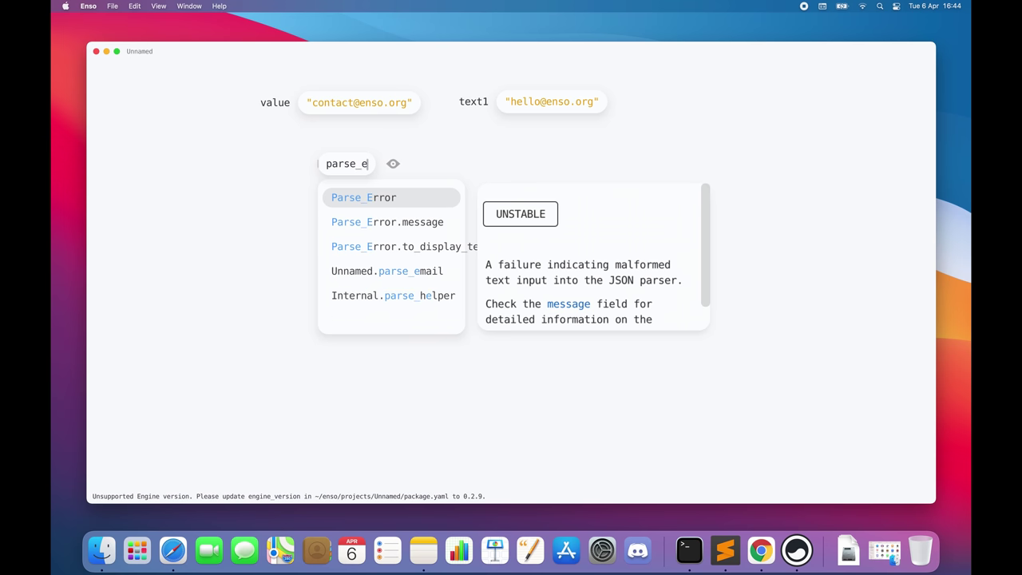
pyautogui.write('m')
pyautogui.press('Tab')
pyautogui.press('Return')
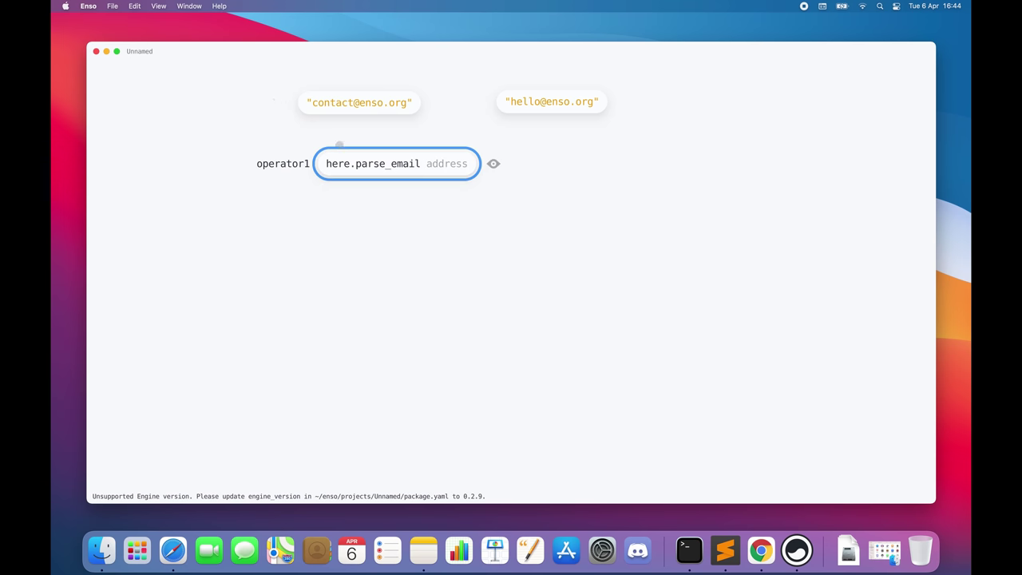
pyautogui.moveTo(371, 115); pyautogui.dragTo(444, 164)
pyautogui.click(481, 162)
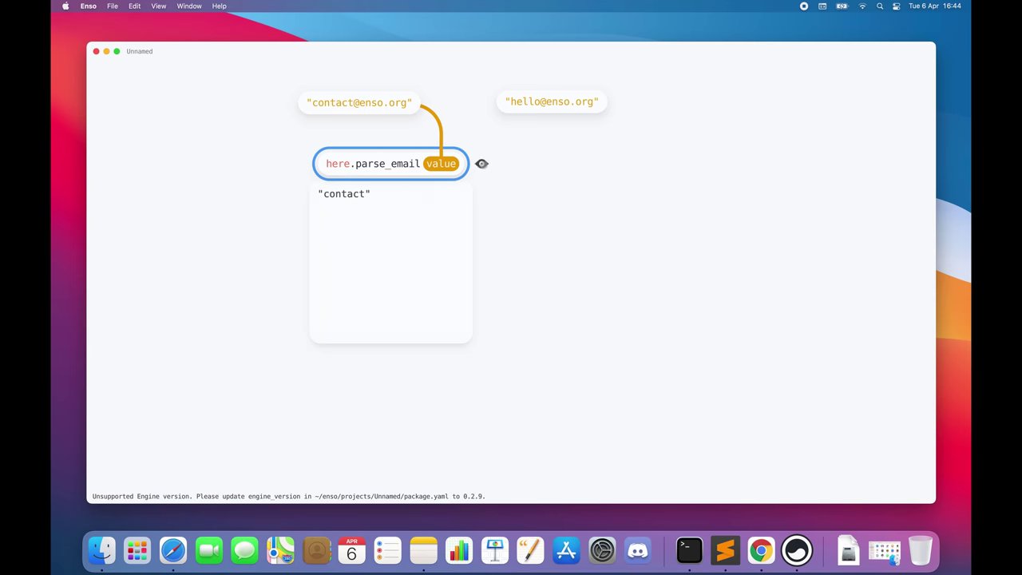
pyautogui.click(481, 163)
# Append a length node after parse_email.
pyautogui.click(481, 162)
pyautogui.write('length')
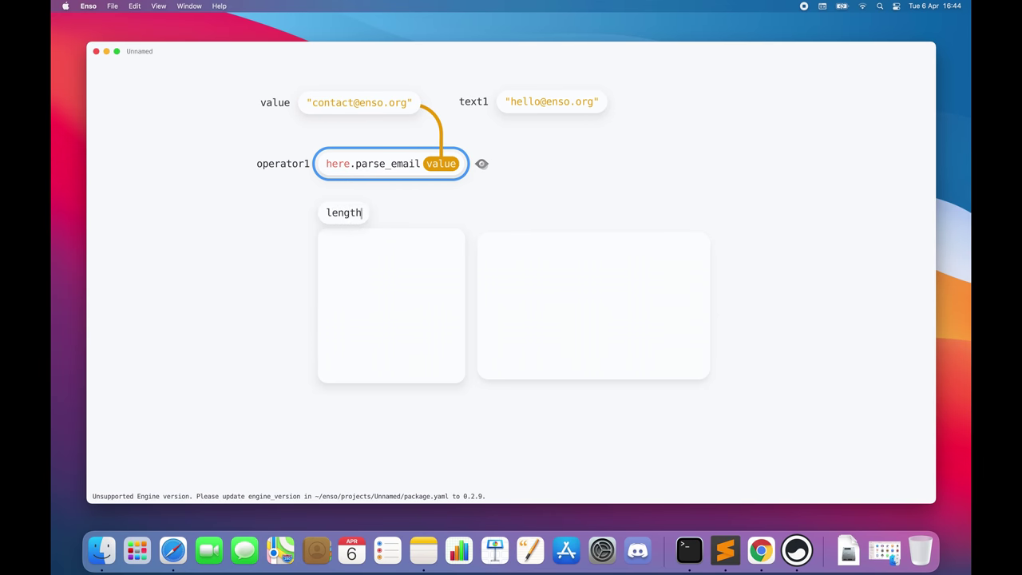
pyautogui.press('Return')
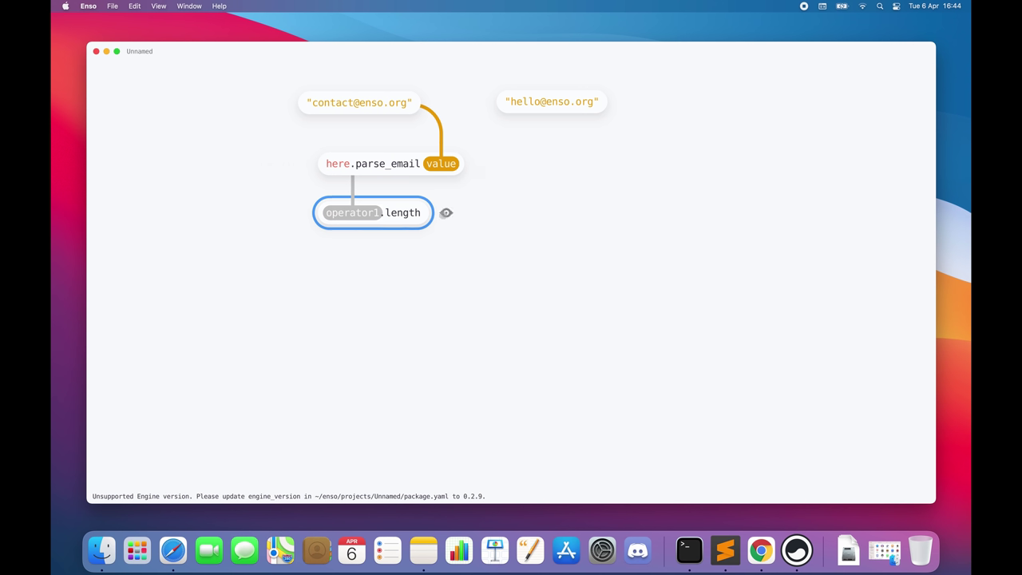